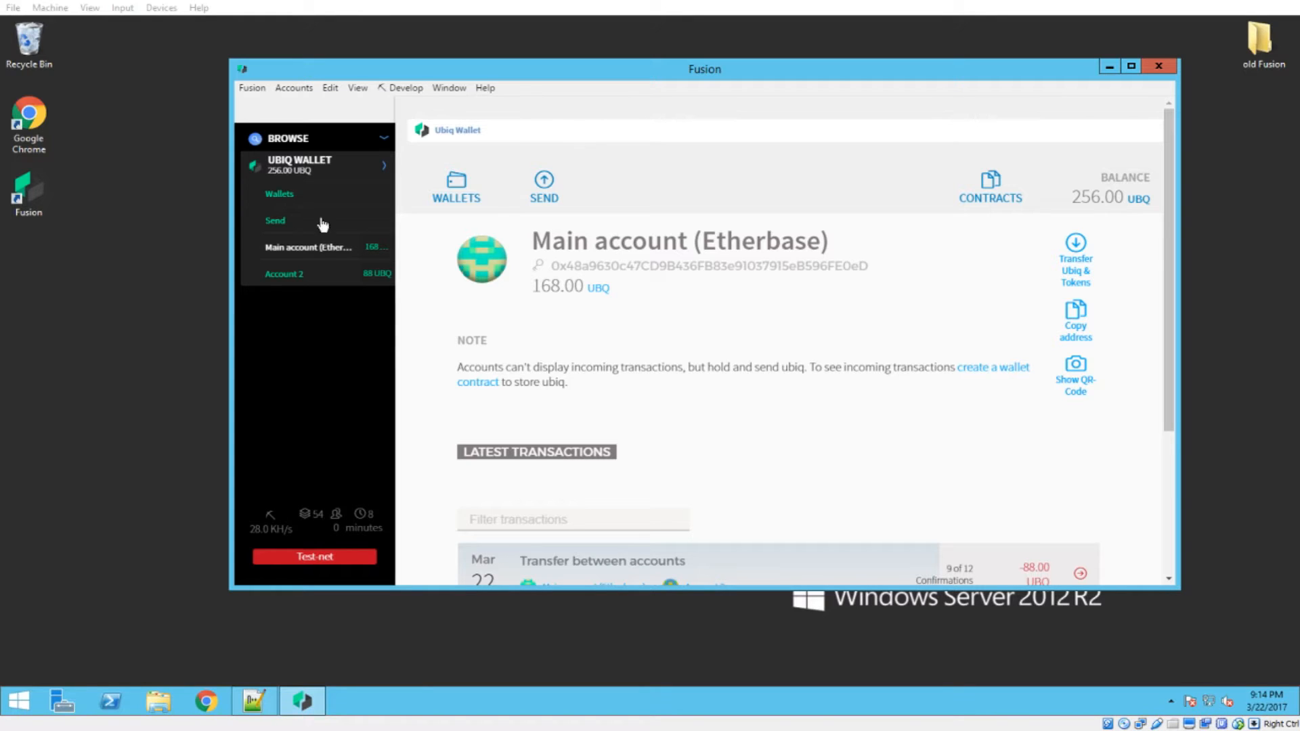
Start adding a new wallet contract from the accounts overview
click(468, 201)
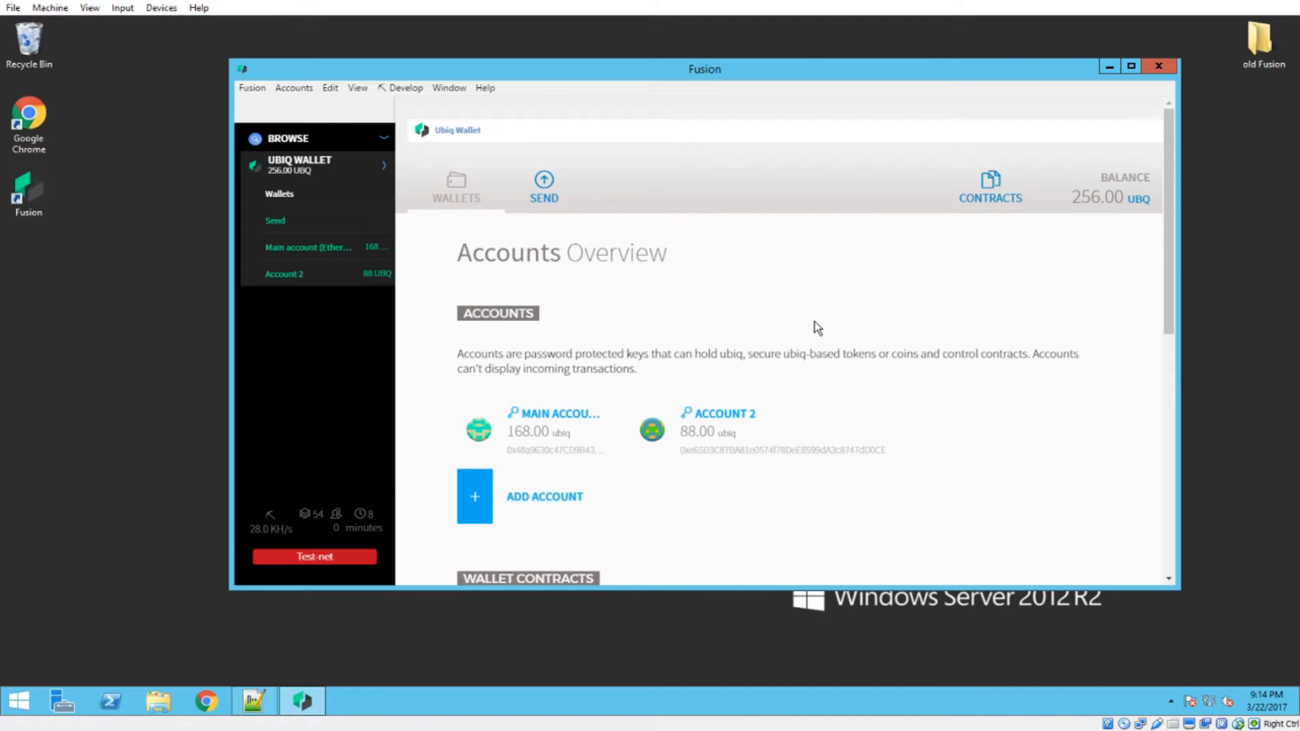
scroll(816, 328, down, 3)
scroll(773, 344, down, 1)
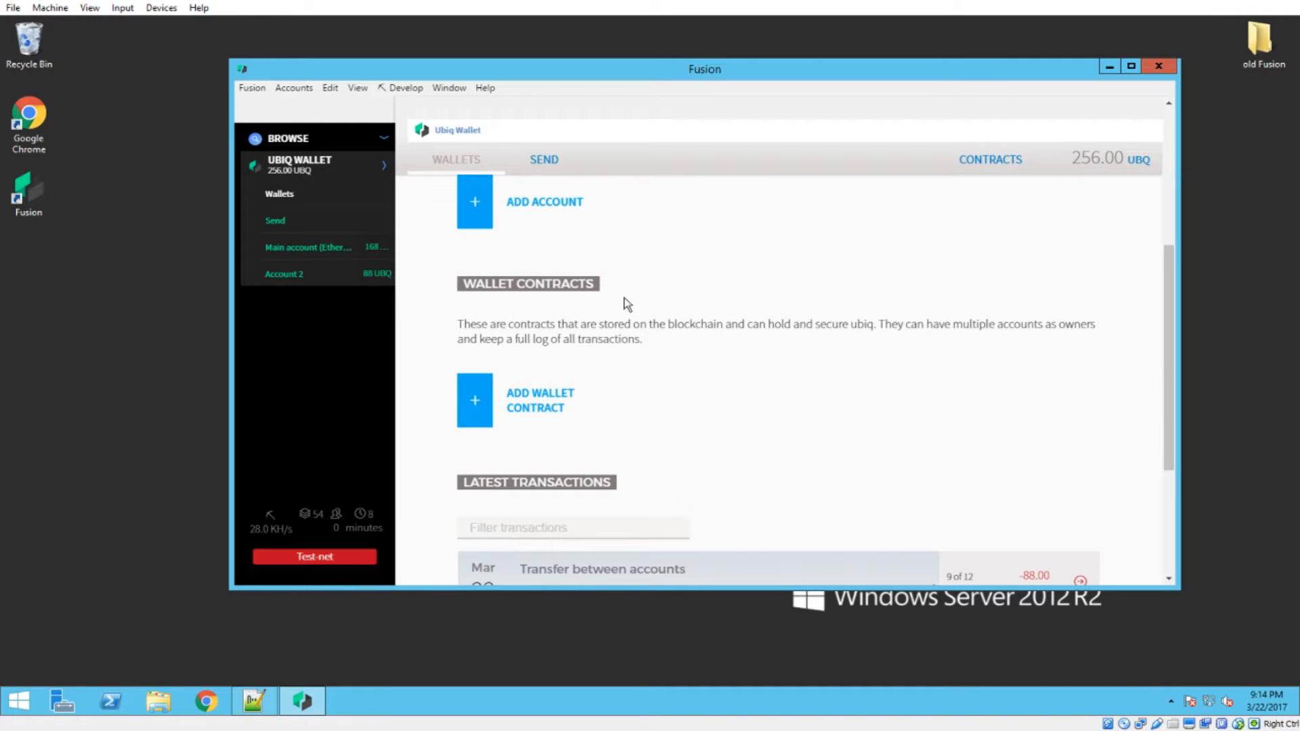
scroll(781, 351, down, 1)
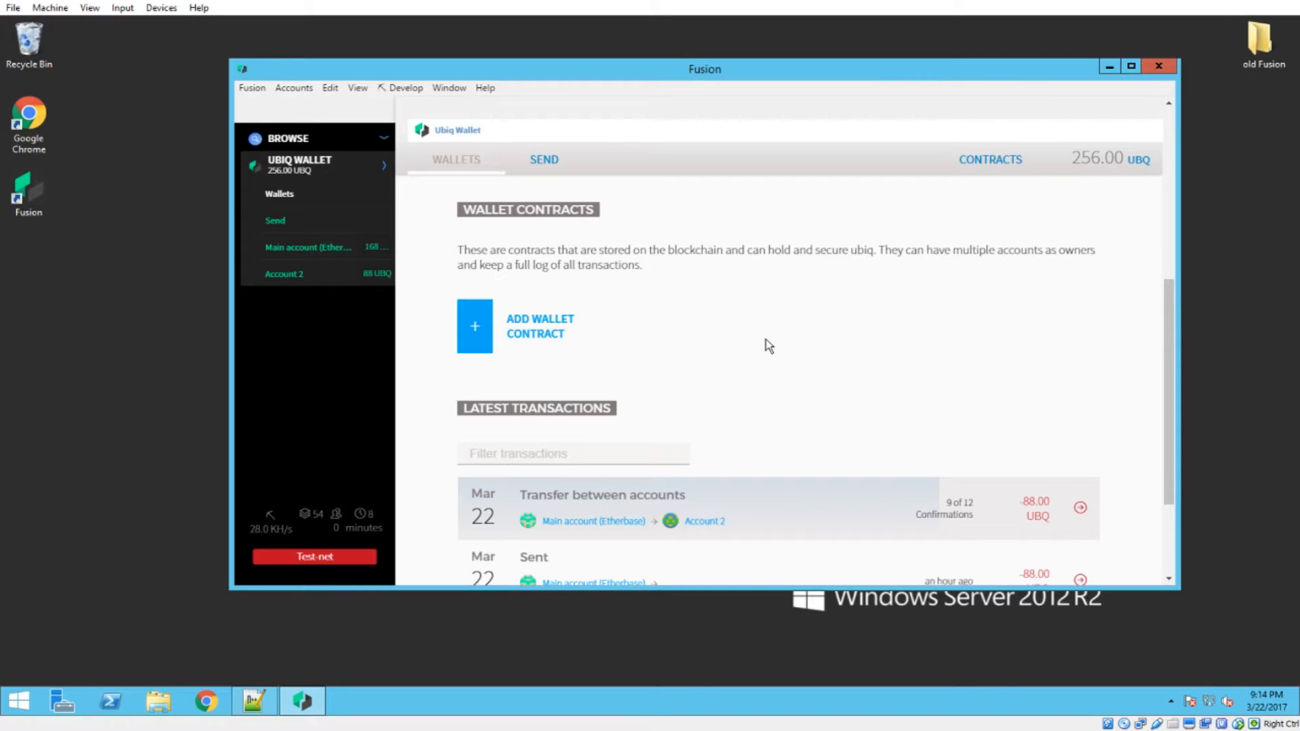
drag(701, 274, 441, 246)
click(624, 266)
click(542, 339)
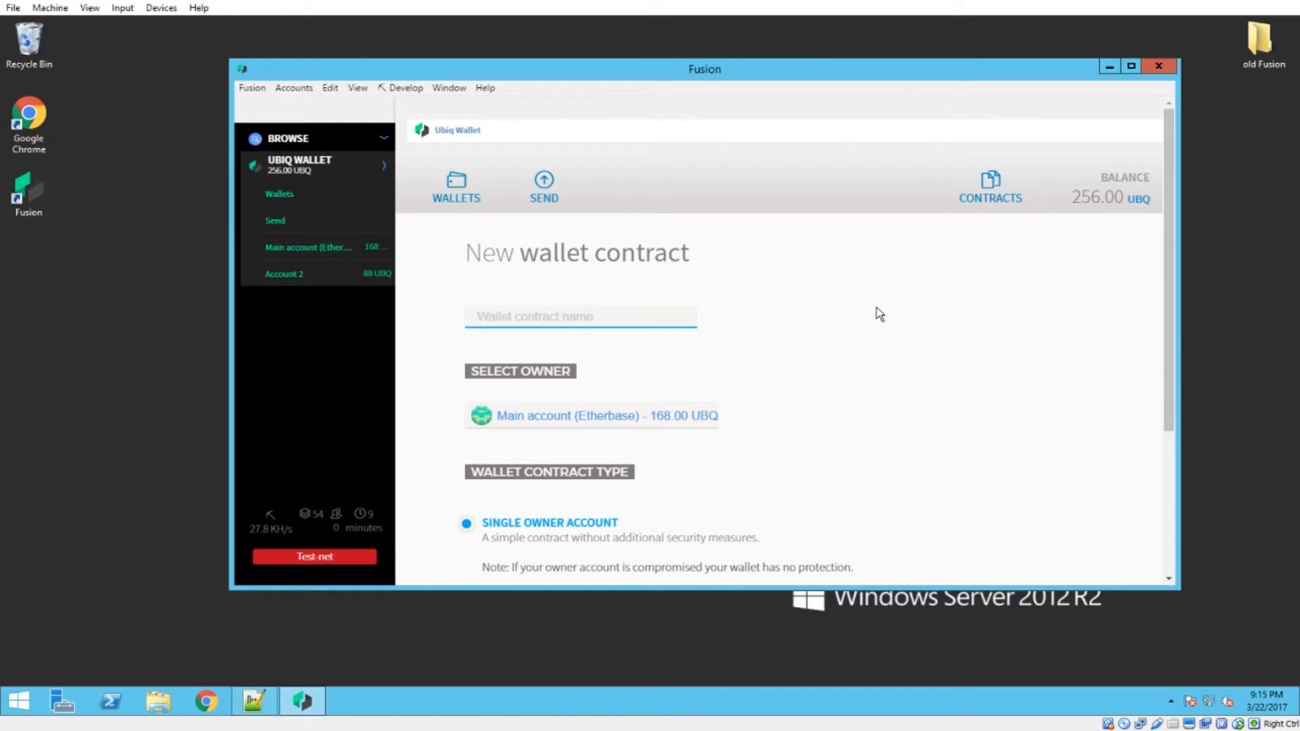
Create a single owner wallet contract named "Ubiq Videos Tutorial" with Main account (Etherbase) as the owner
text(Ubiq Videos Tutorial)
click(521, 420)
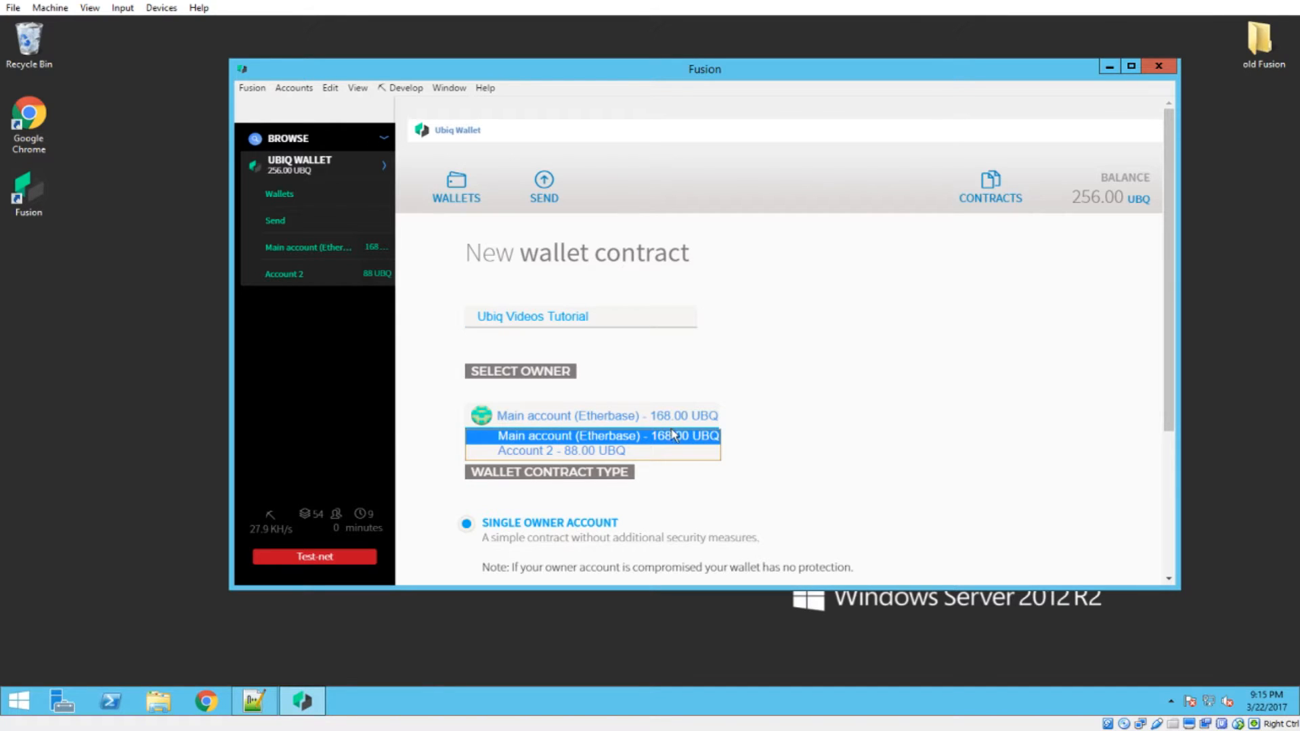
click(652, 443)
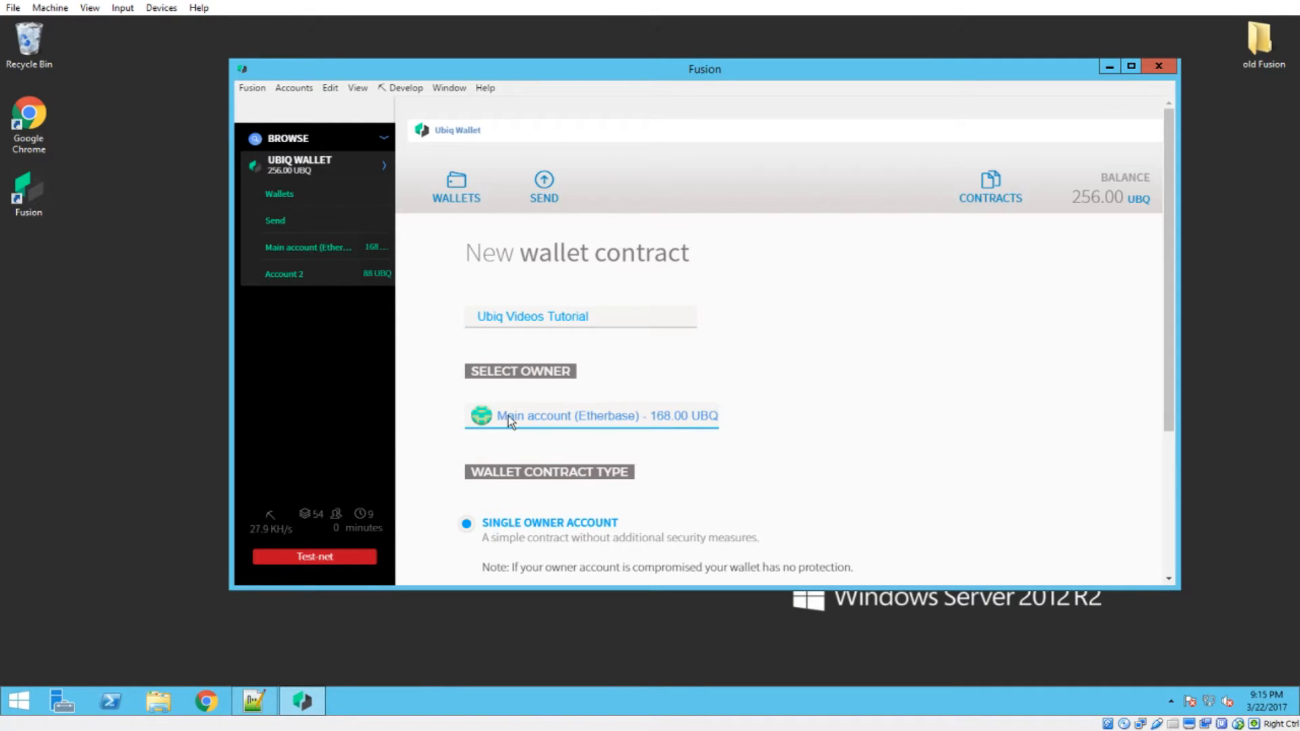
scroll(814, 369, down, 3)
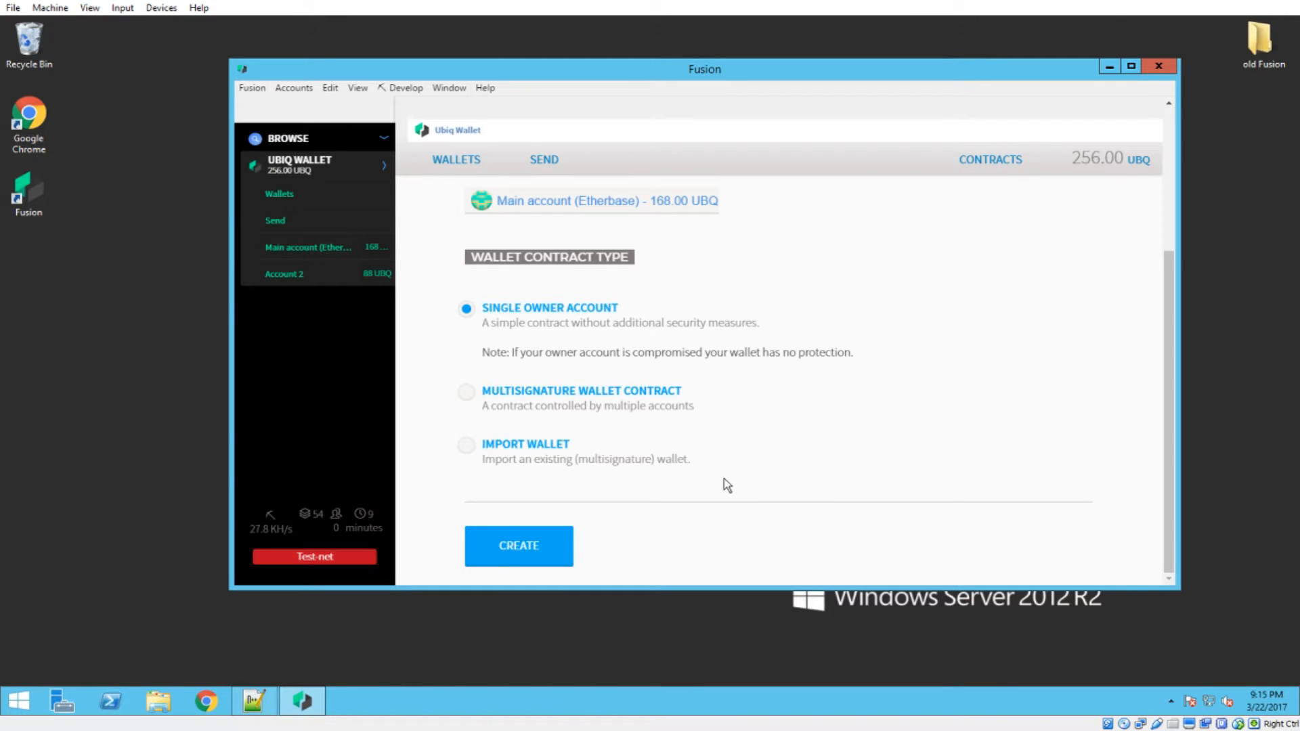
click(535, 550)
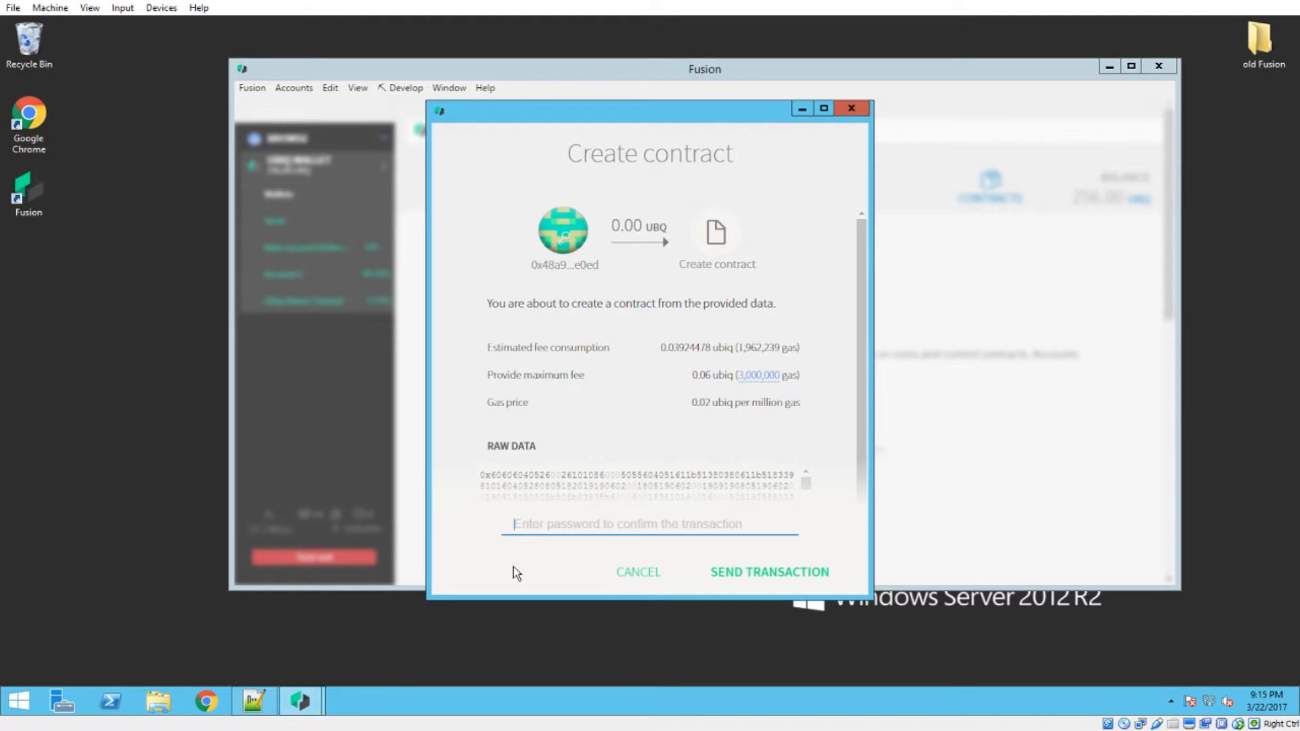
Enter the account password, review the estimated fee and send the contract creation transaction
text(••)
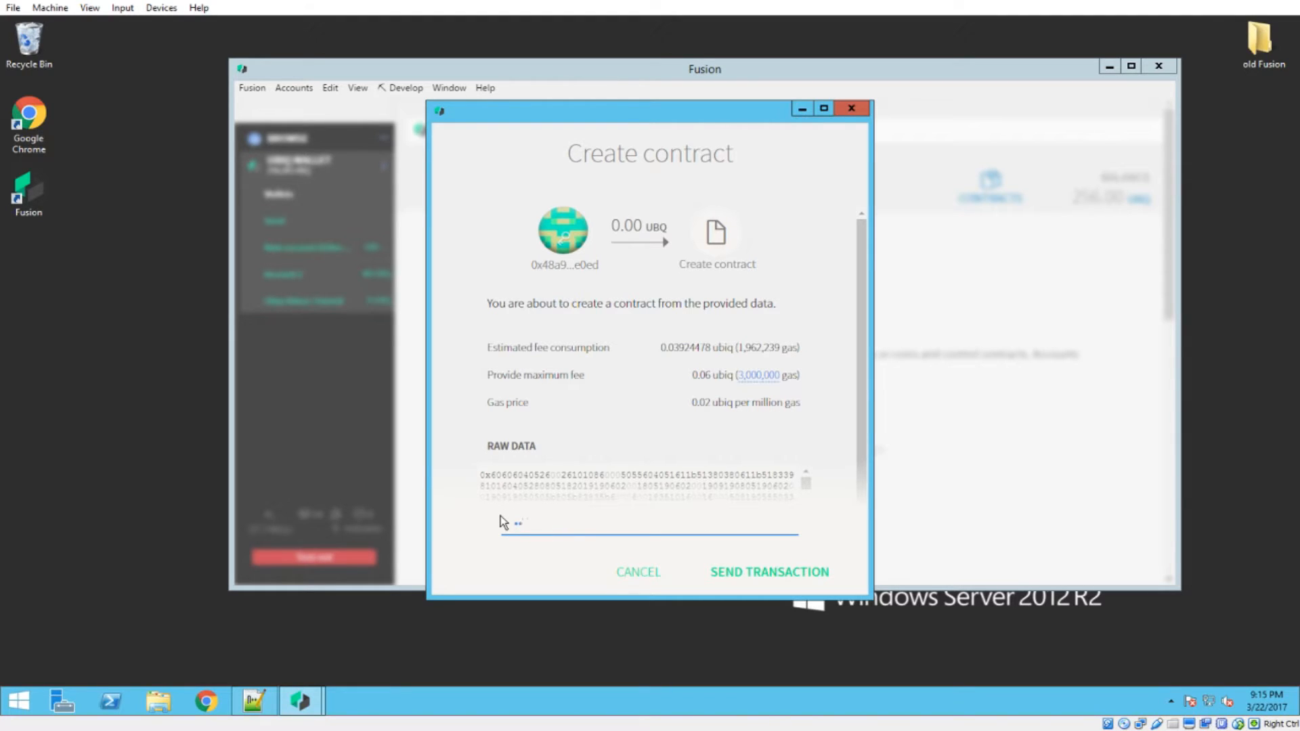
text(•••••••)
drag(738, 347, 799, 347)
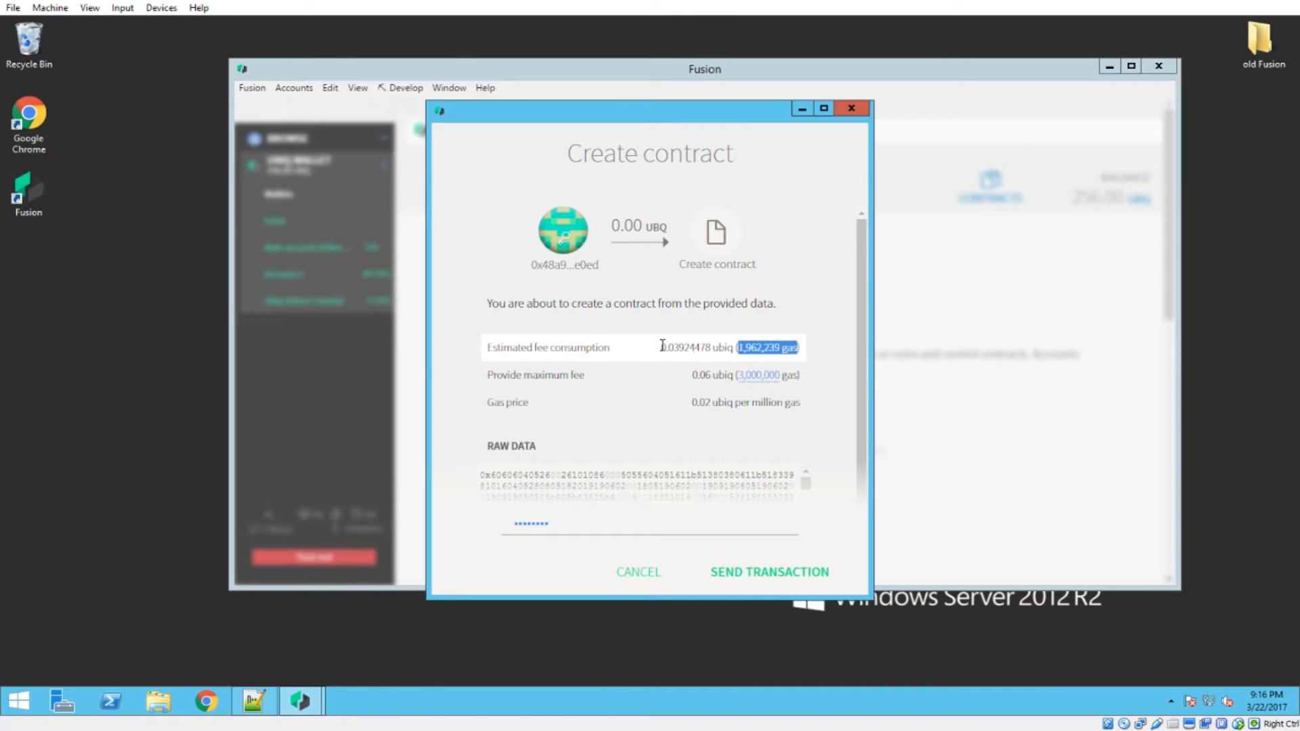
drag(661, 348, 681, 343)
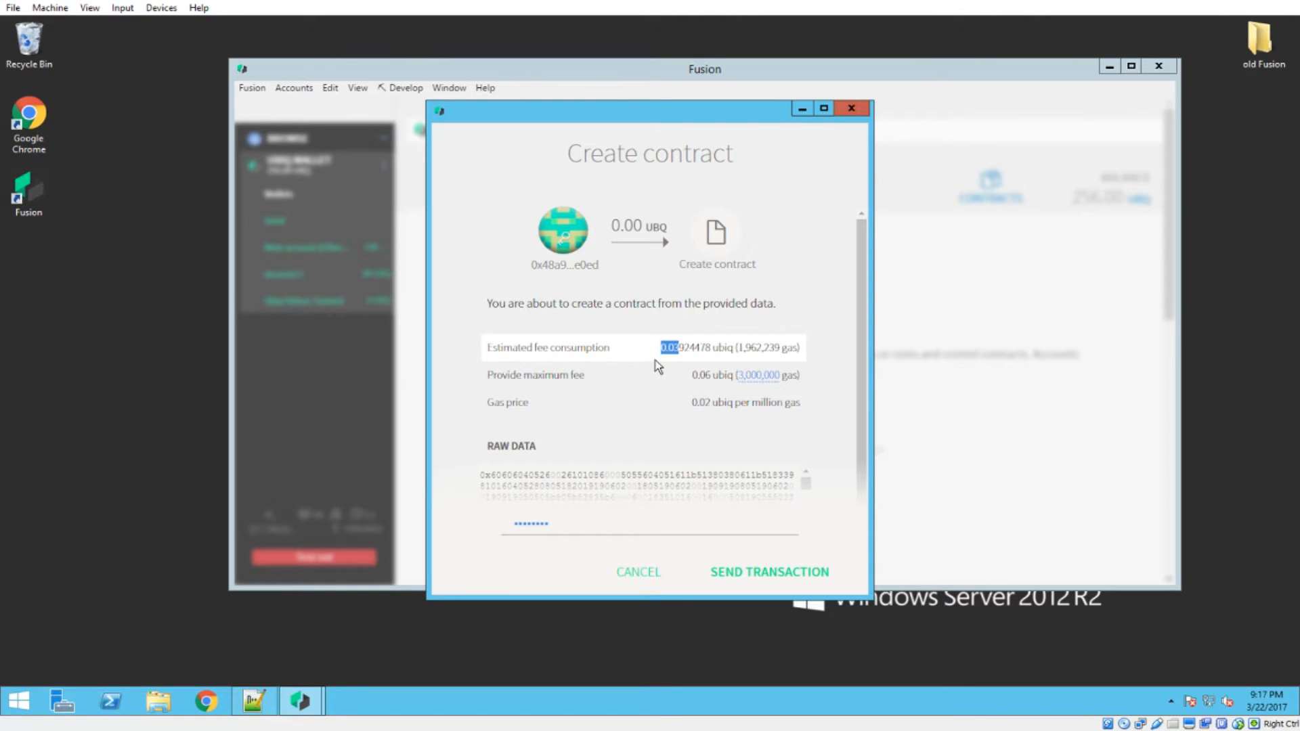
click(649, 399)
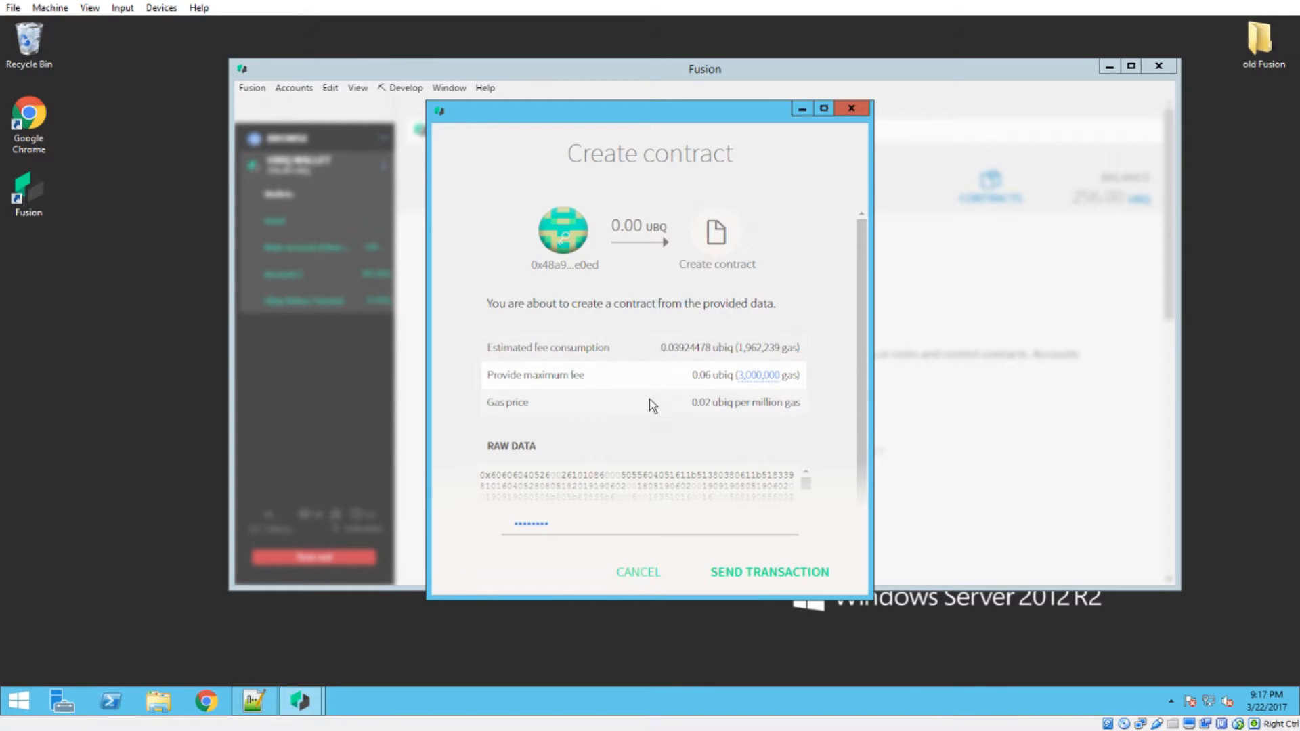
click(573, 522)
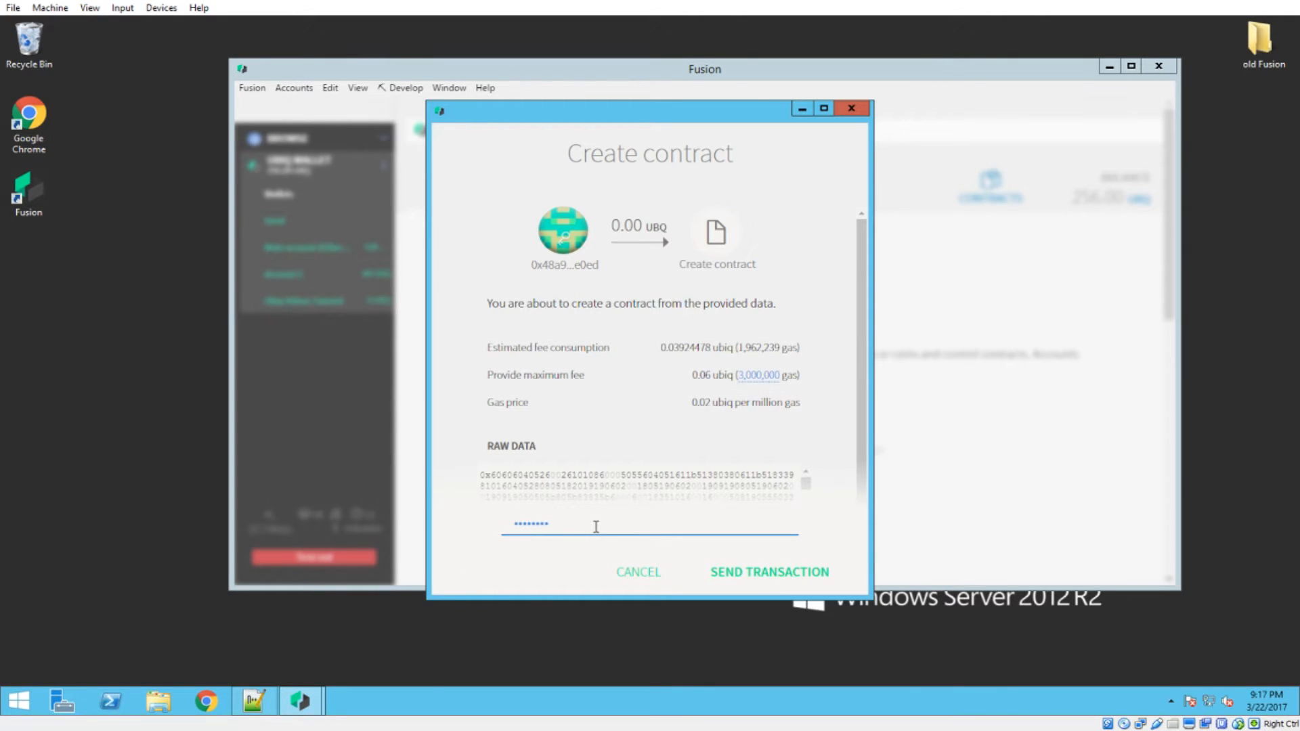
click(756, 575)
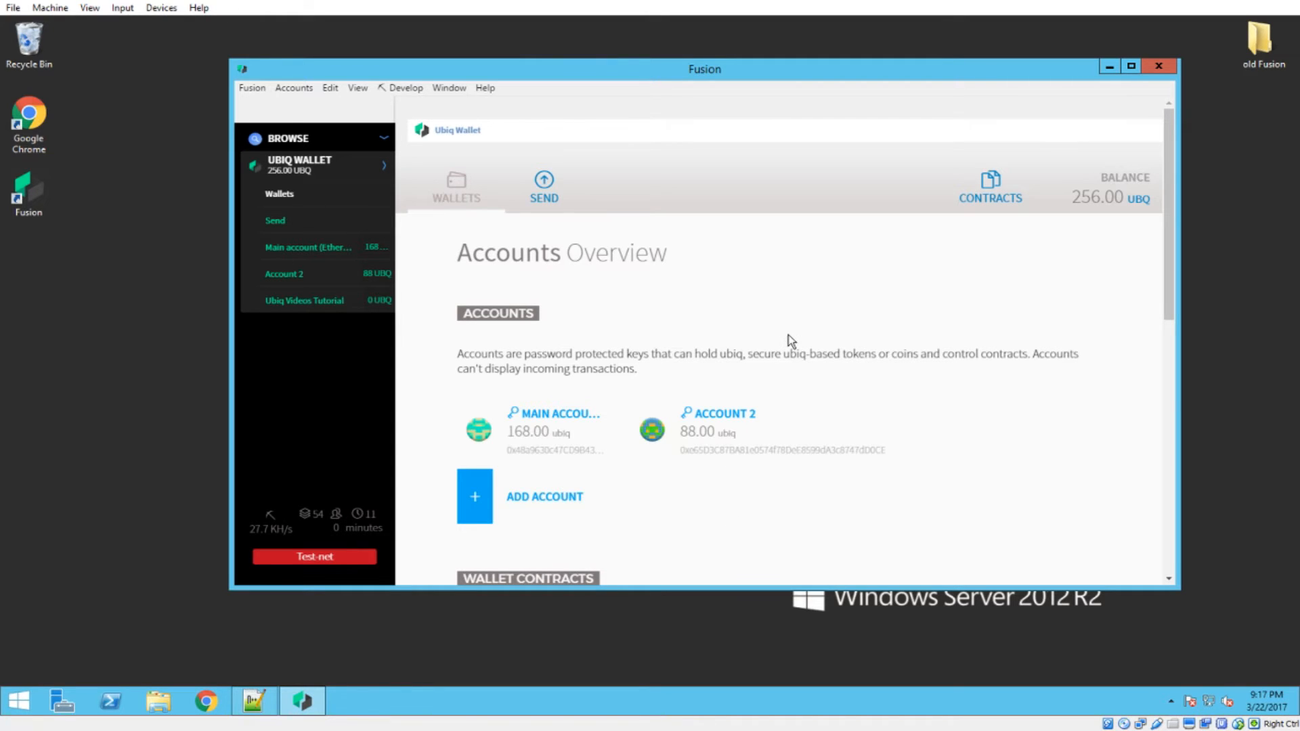
Back up the new wallet contract address under "Wallet Contract Address:" in the Notepad++ note, replacing the old entry, and dismiss the backup notice
scroll(793, 326, down, 5)
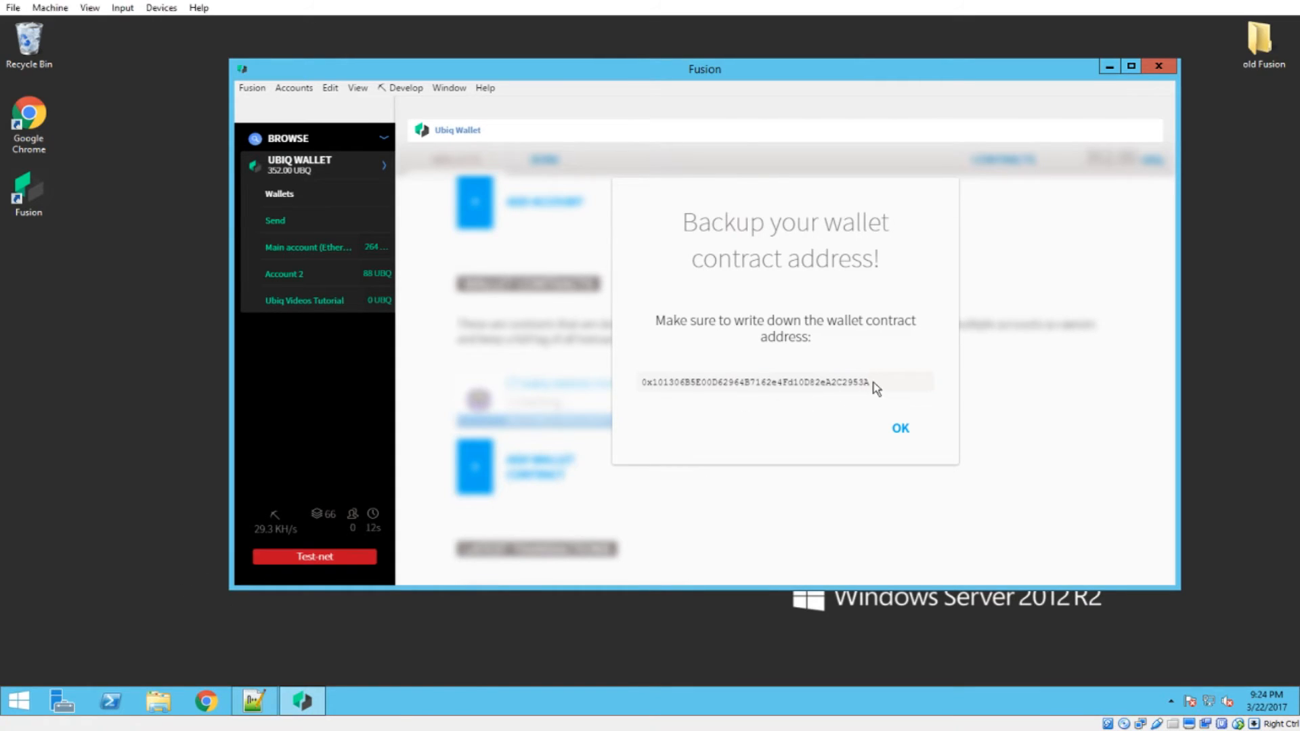
drag(871, 382, 642, 386)
key(ctrl+c)
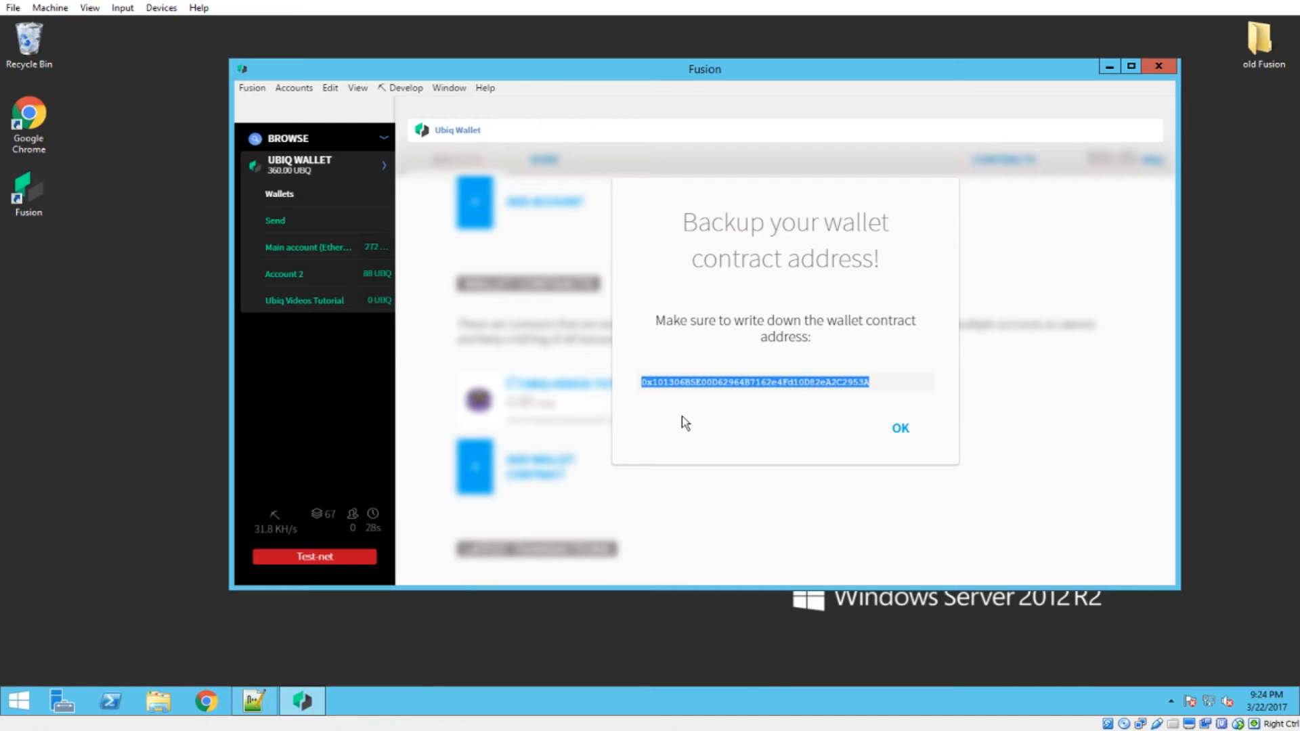
click(254, 701)
drag(324, 241, 38, 234)
key(Delete)
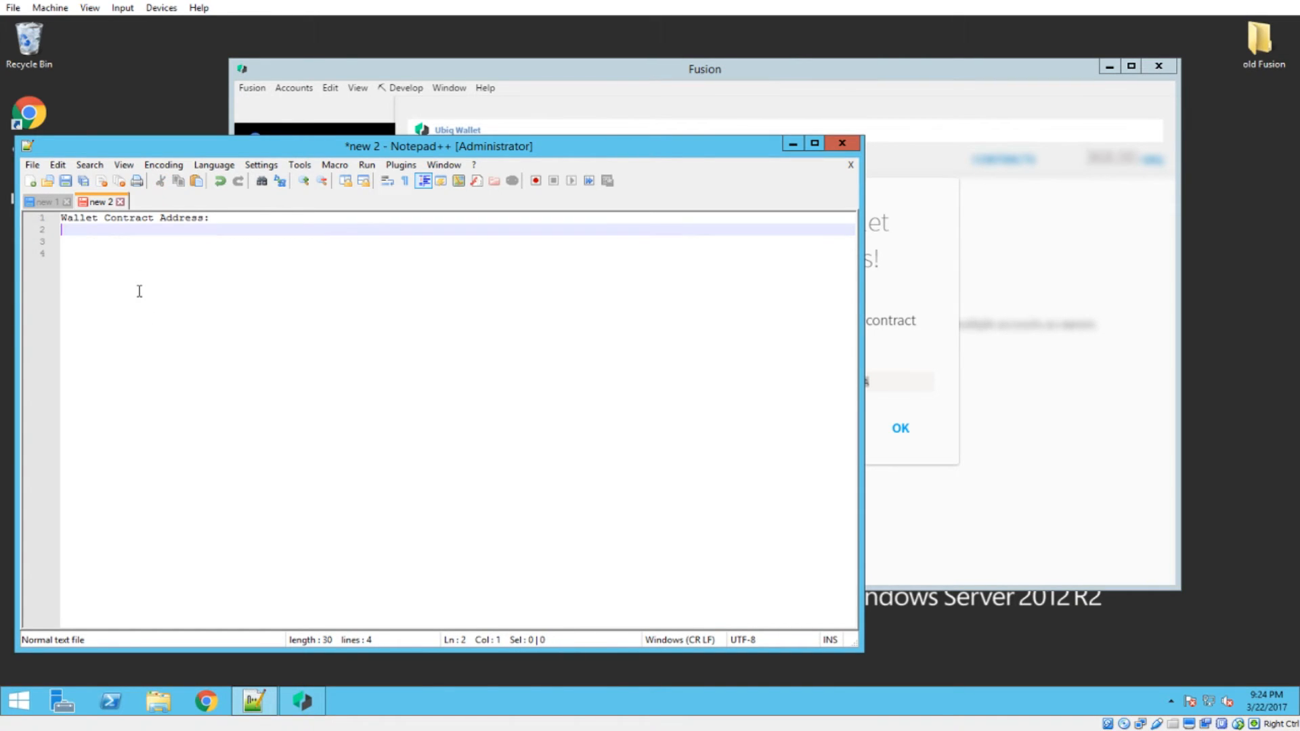
key(Return)
key(ctrl+v)
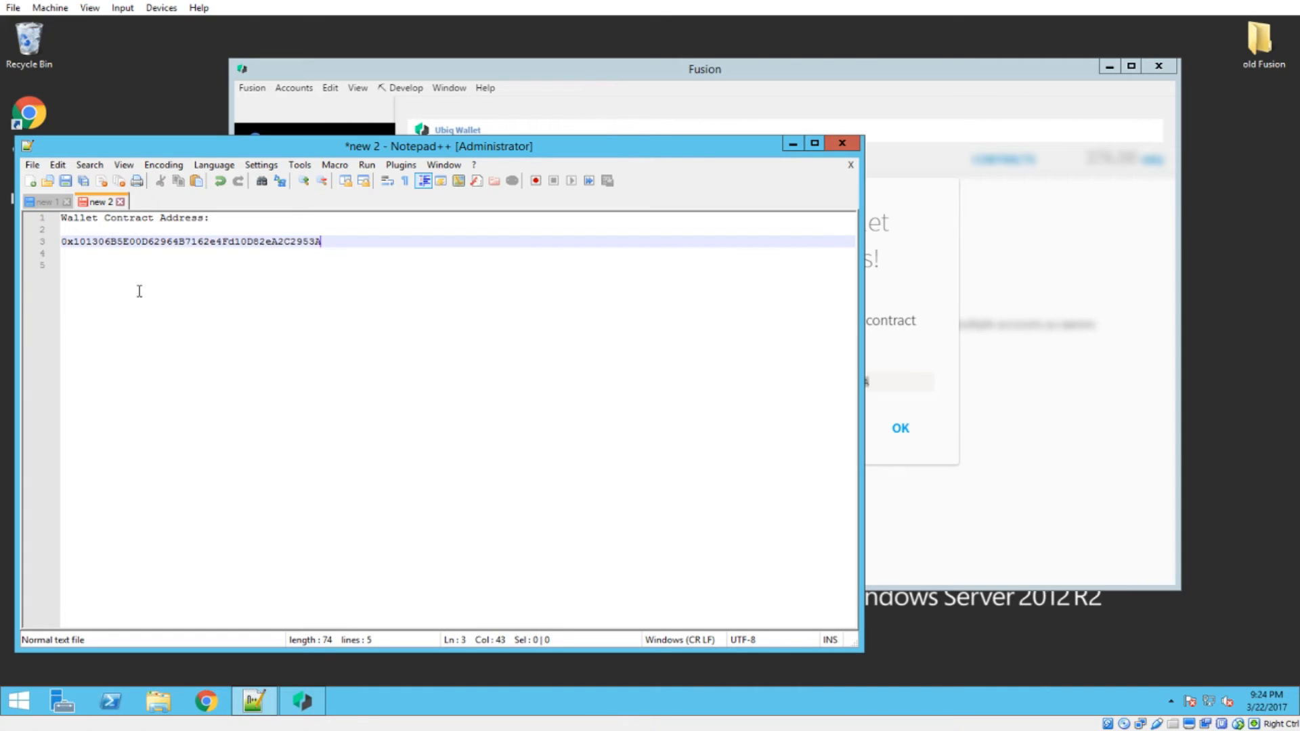
key(Return)
key(Return)
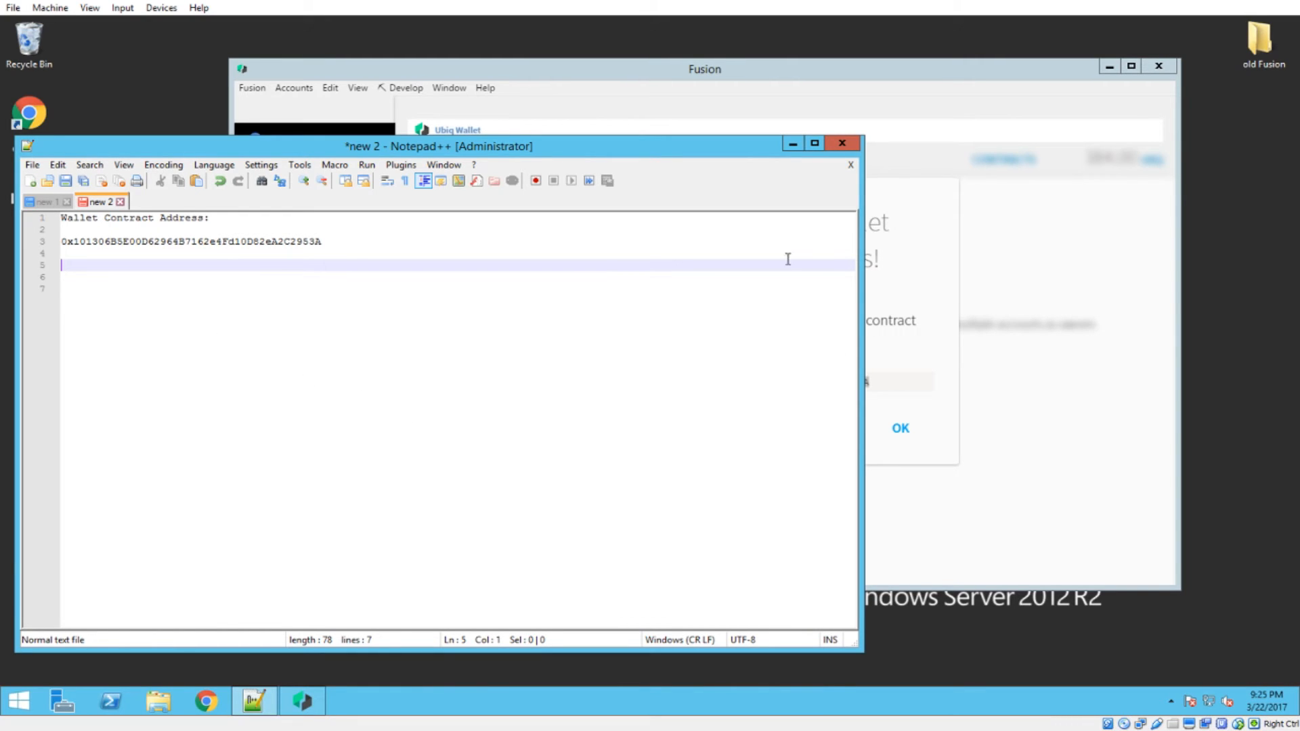
click(792, 145)
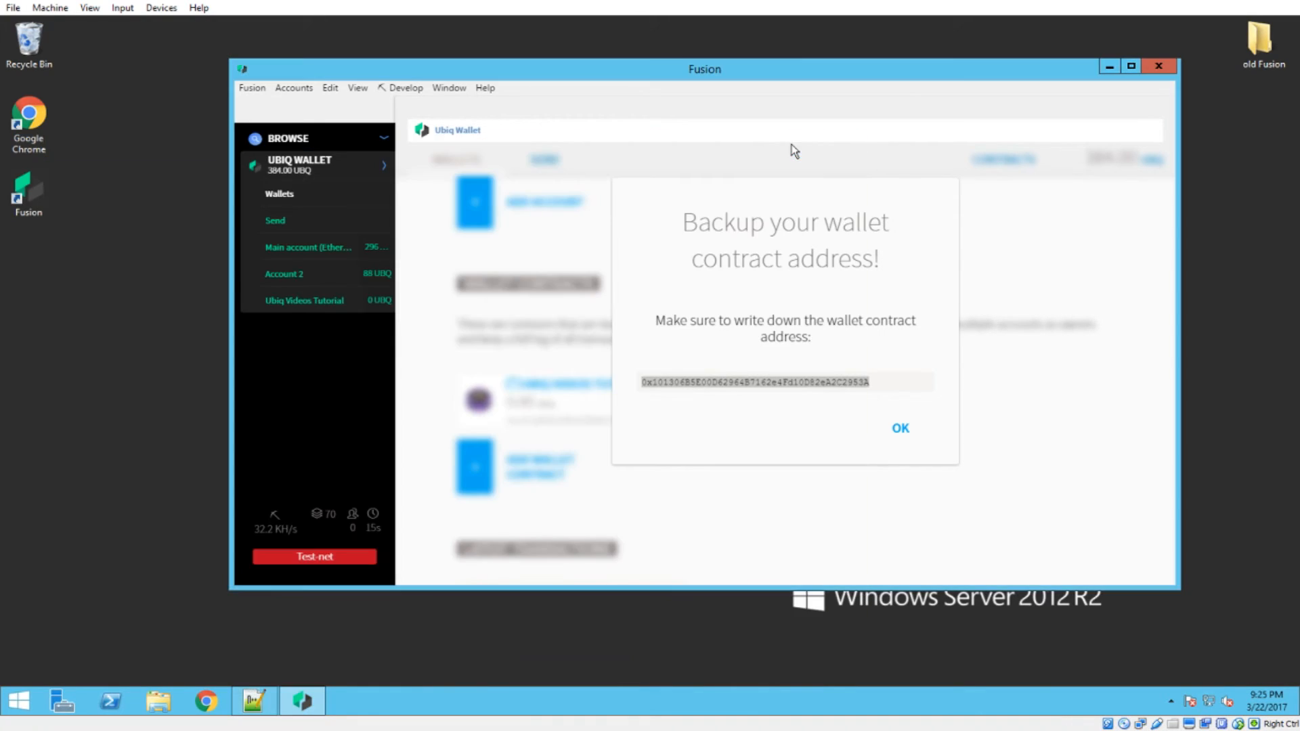
click(903, 429)
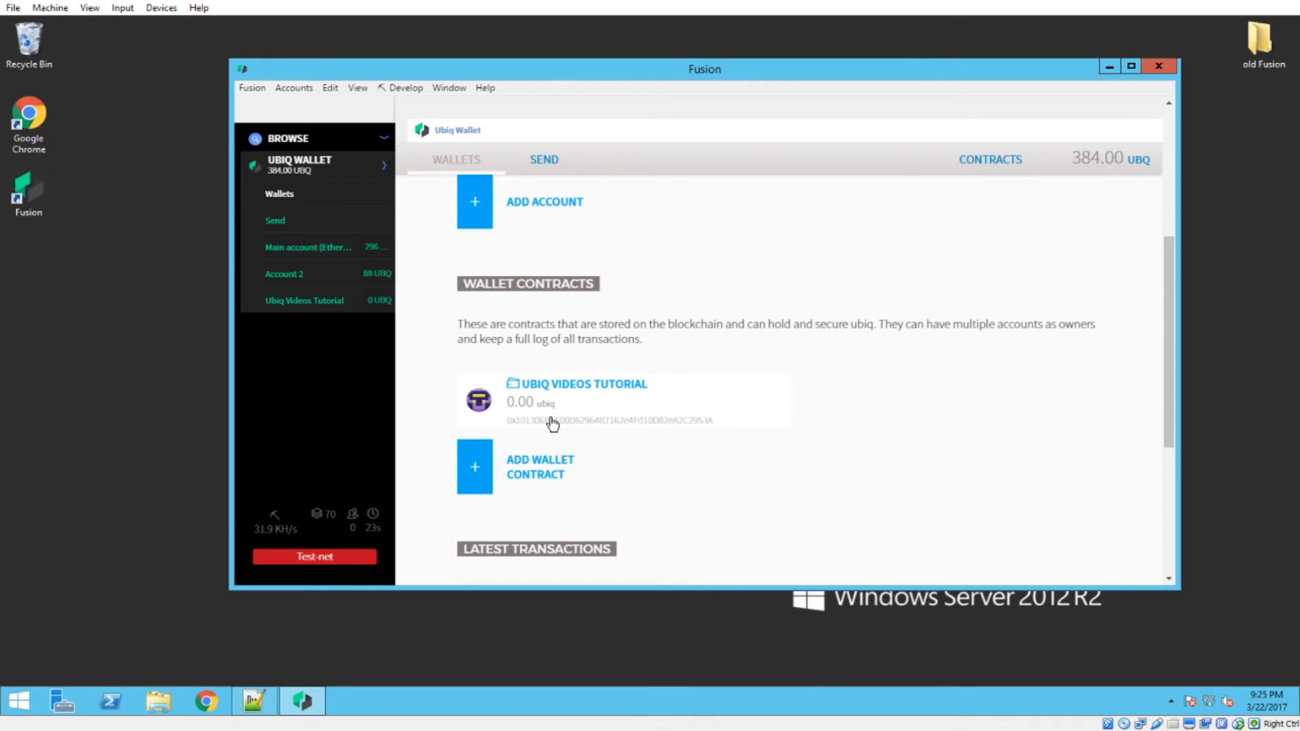
Compare the security icons of the Ubiq Videos Tutorial wallet, Account 2 and Main account (Etherbase)
click(298, 306)
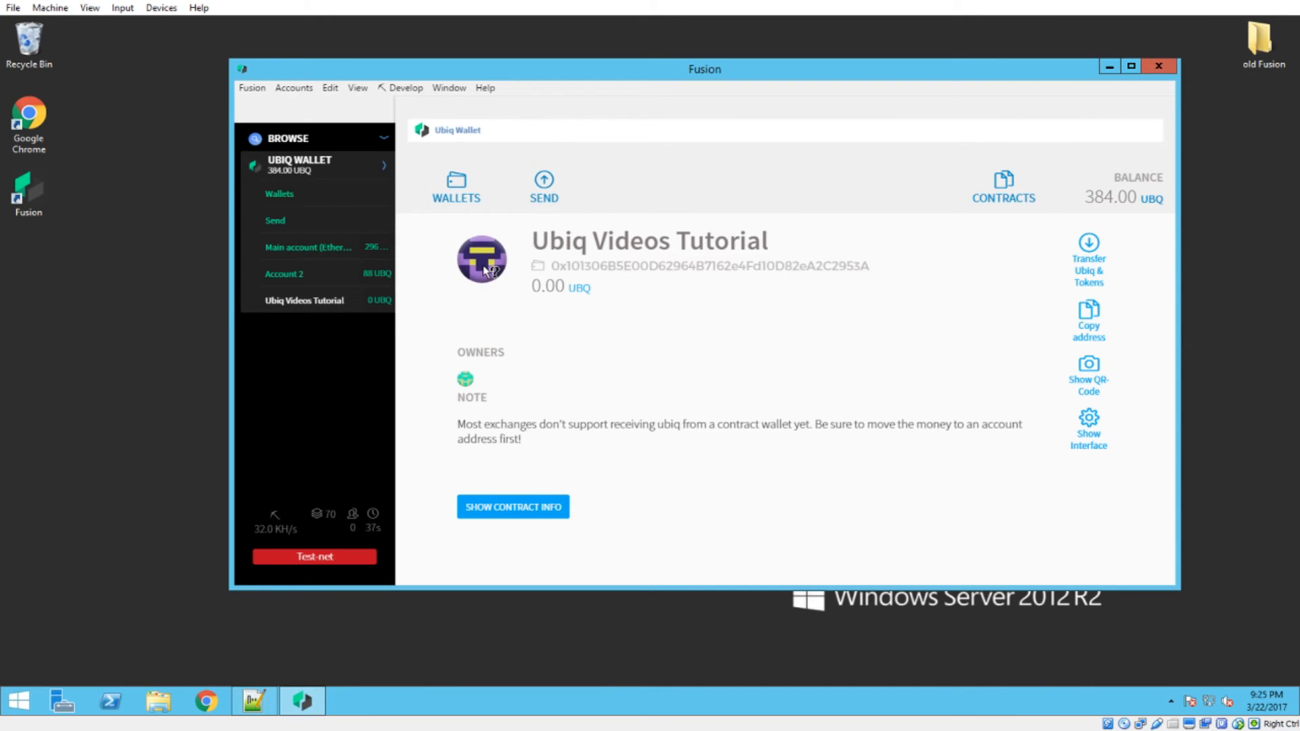
mouse_move(486, 271)
click(298, 280)
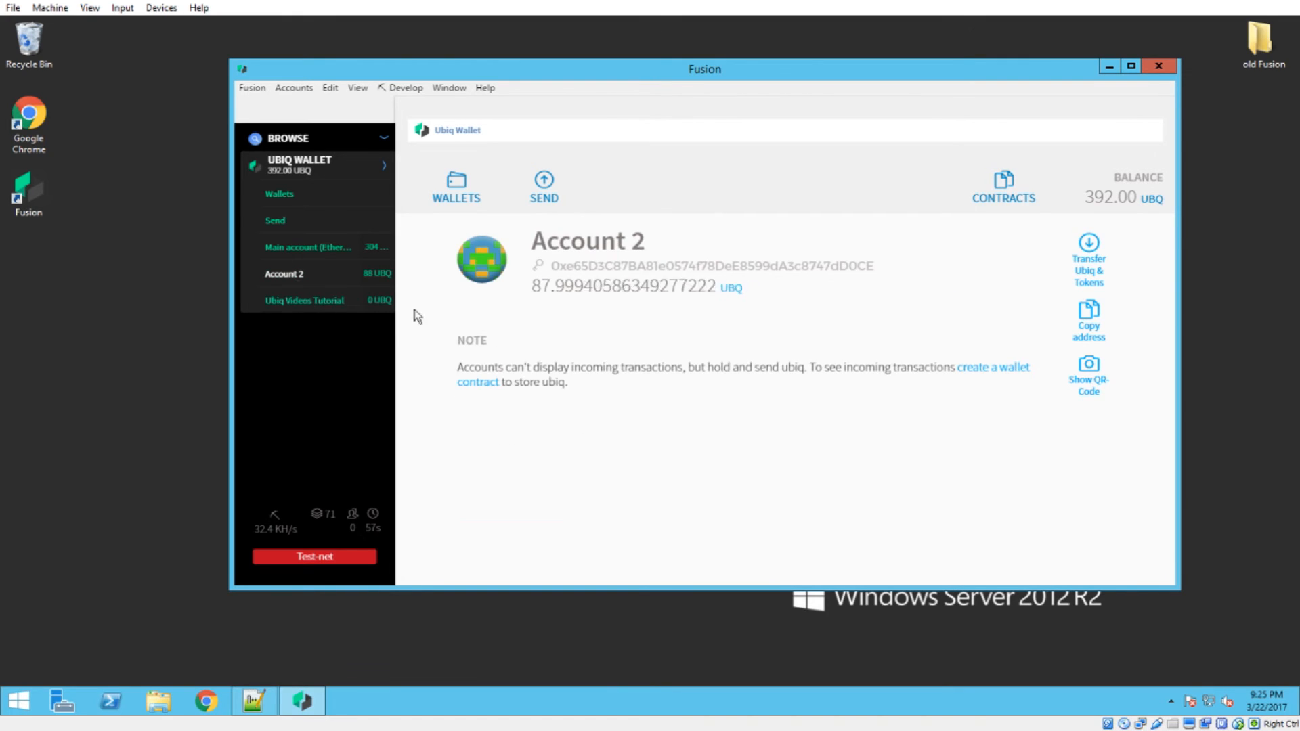
click(307, 256)
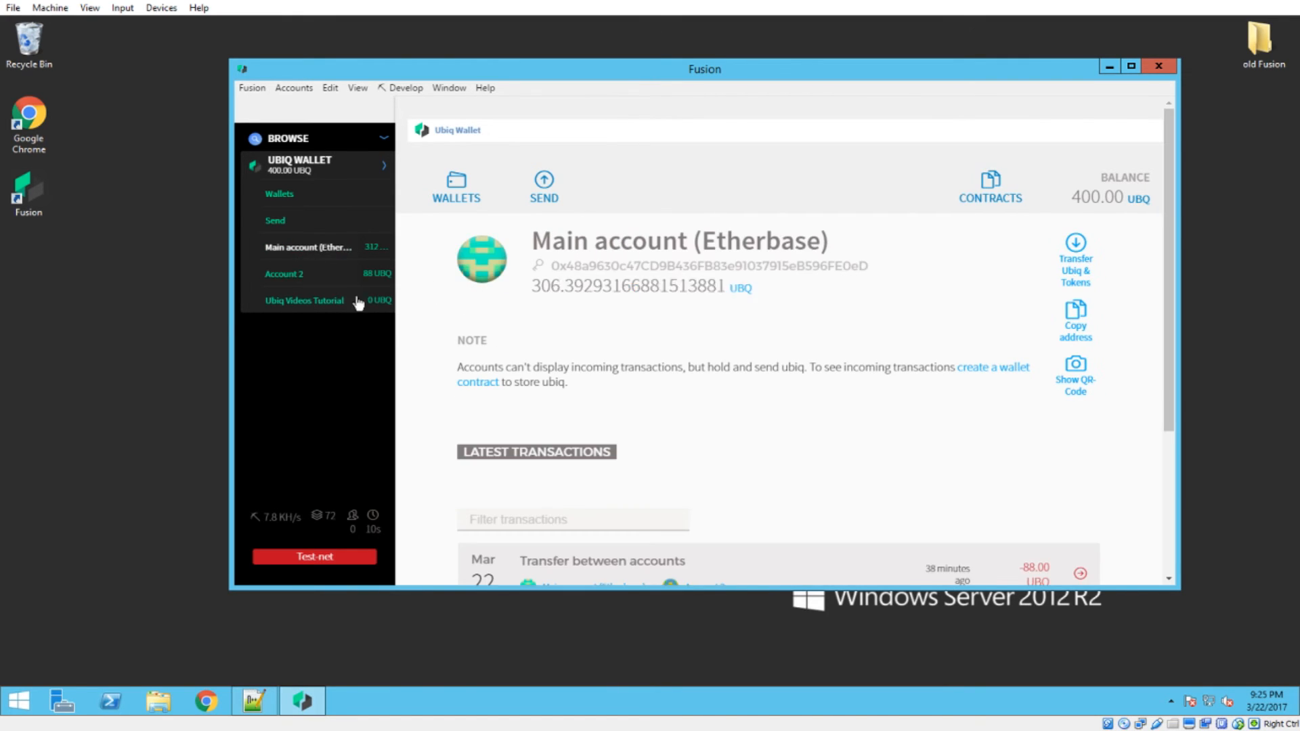
click(291, 273)
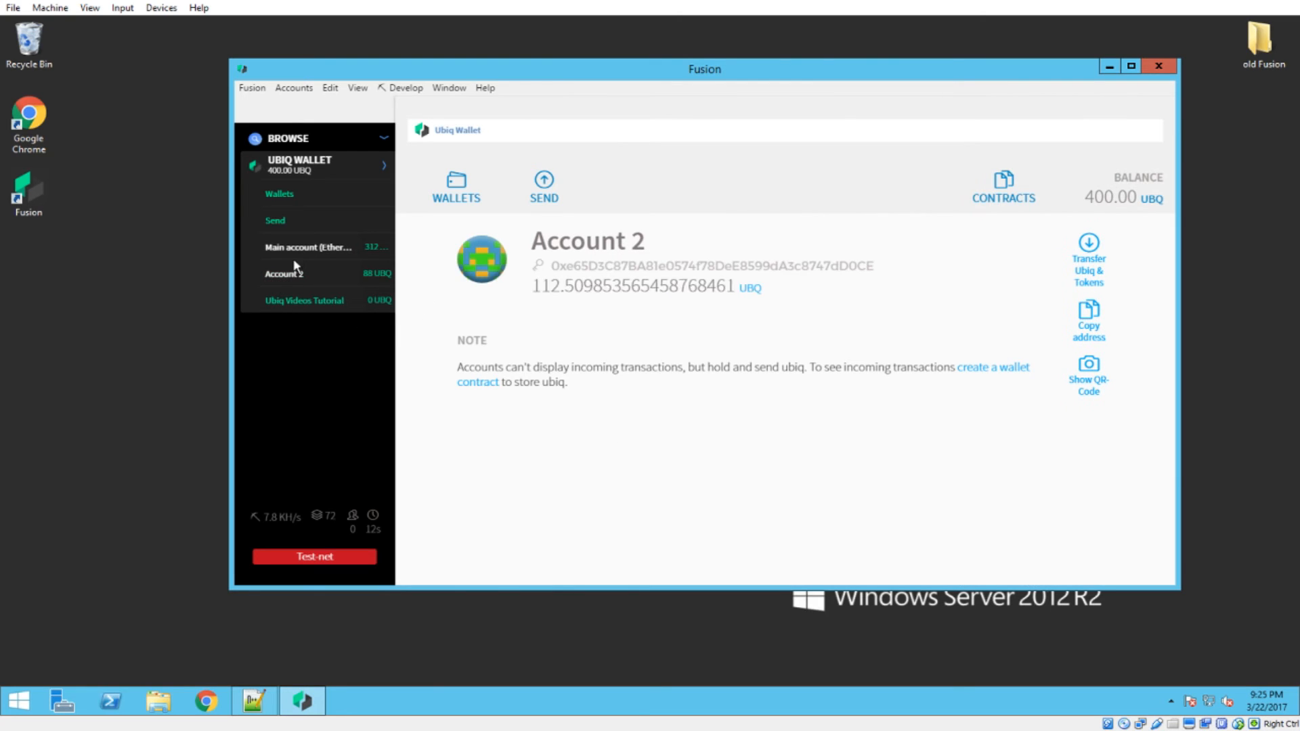
click(293, 257)
click(299, 273)
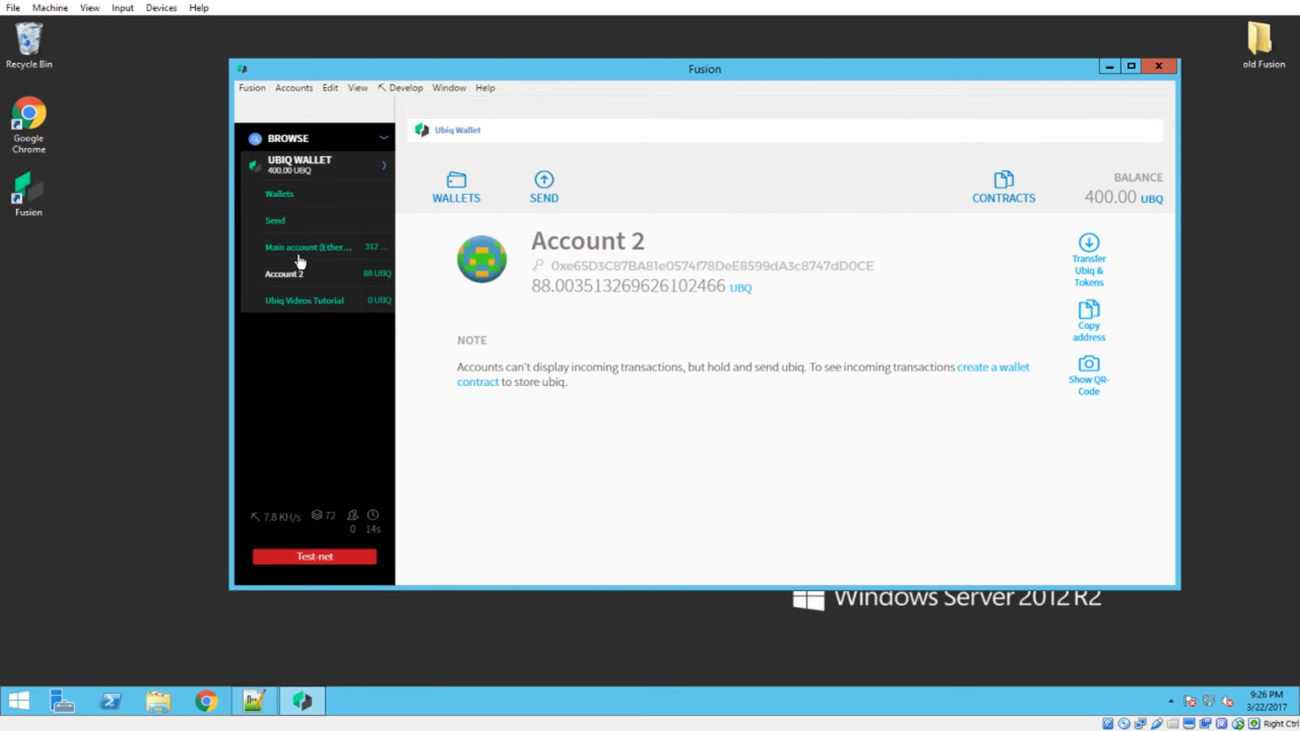
click(301, 252)
click(298, 274)
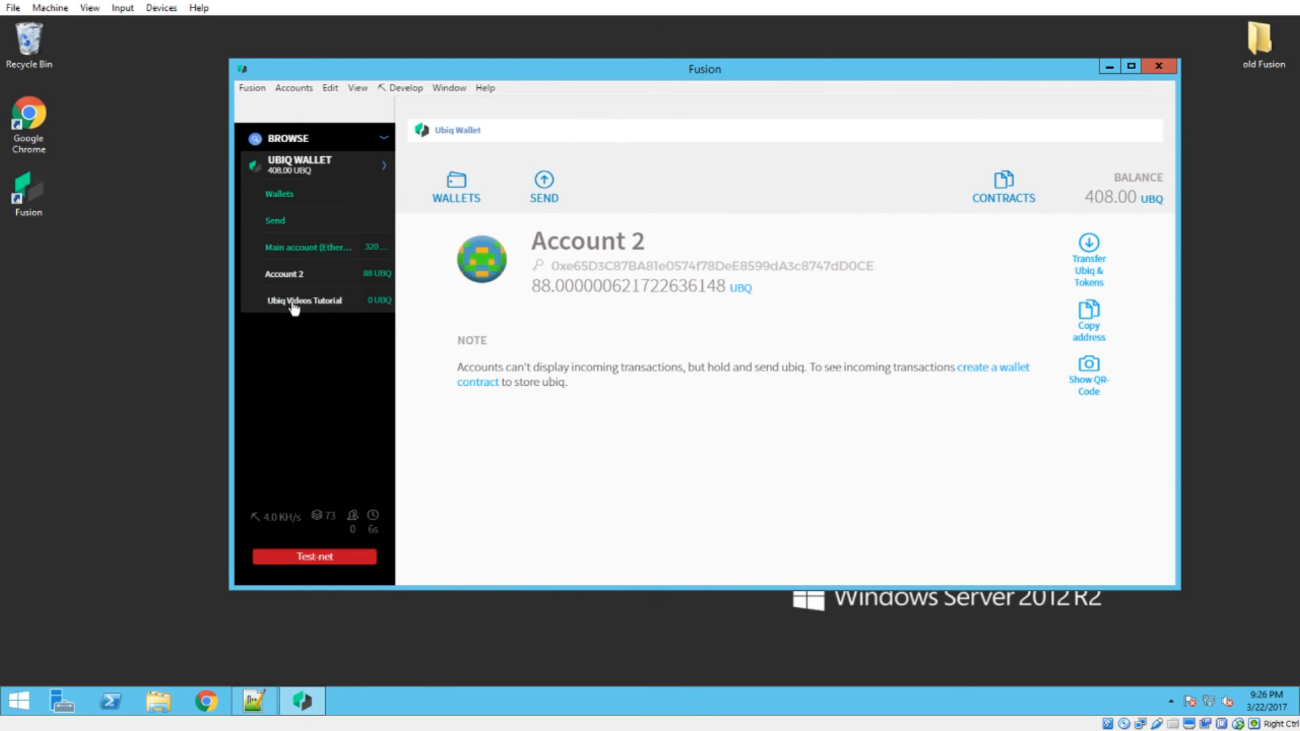
Check the owner icon of the Ubiq Videos Tutorial wallet against the security icon of Main account (Etherbase)
click(291, 302)
mouse_move(467, 382)
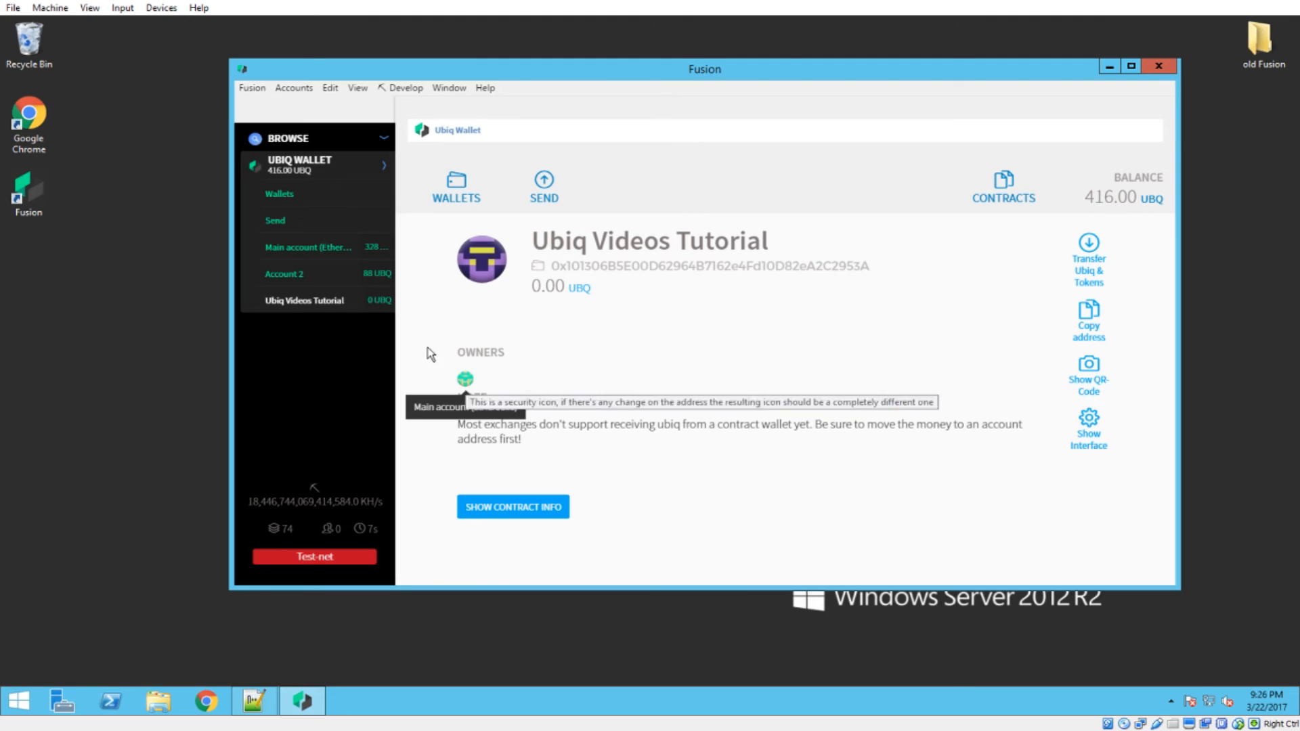
click(294, 256)
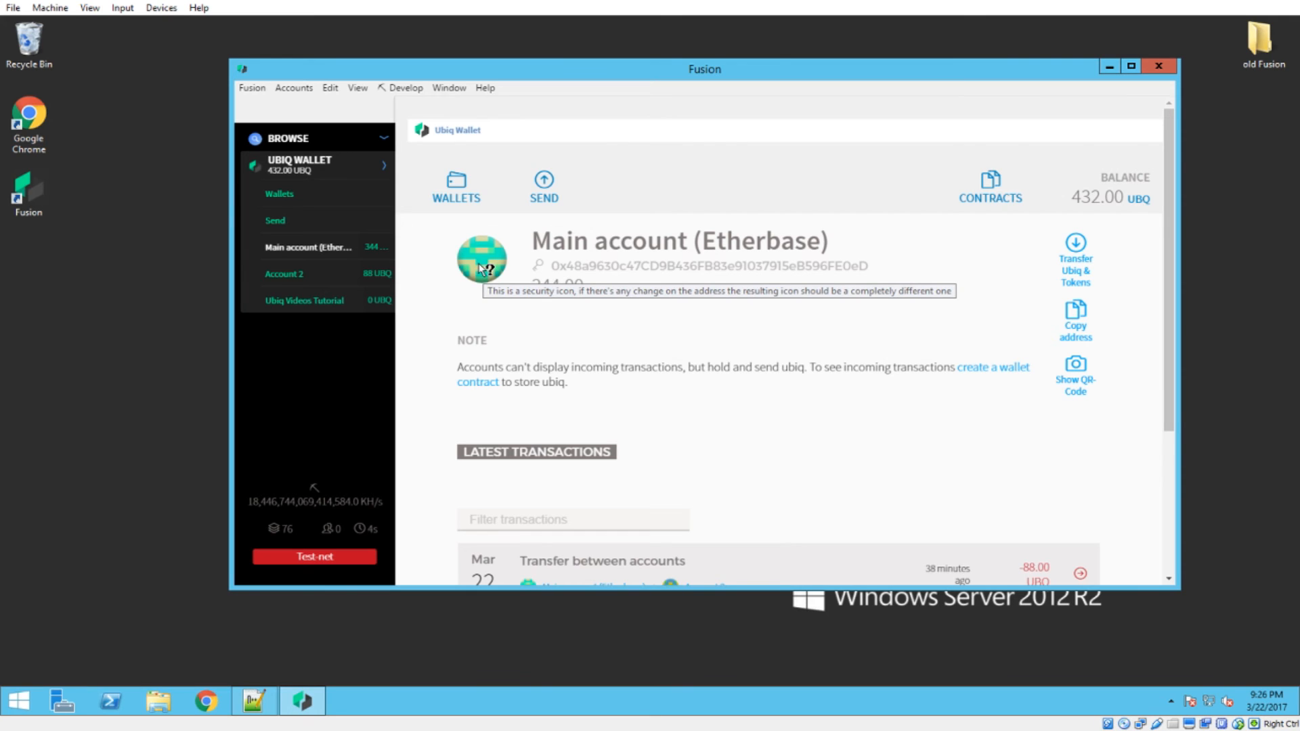
click(326, 312)
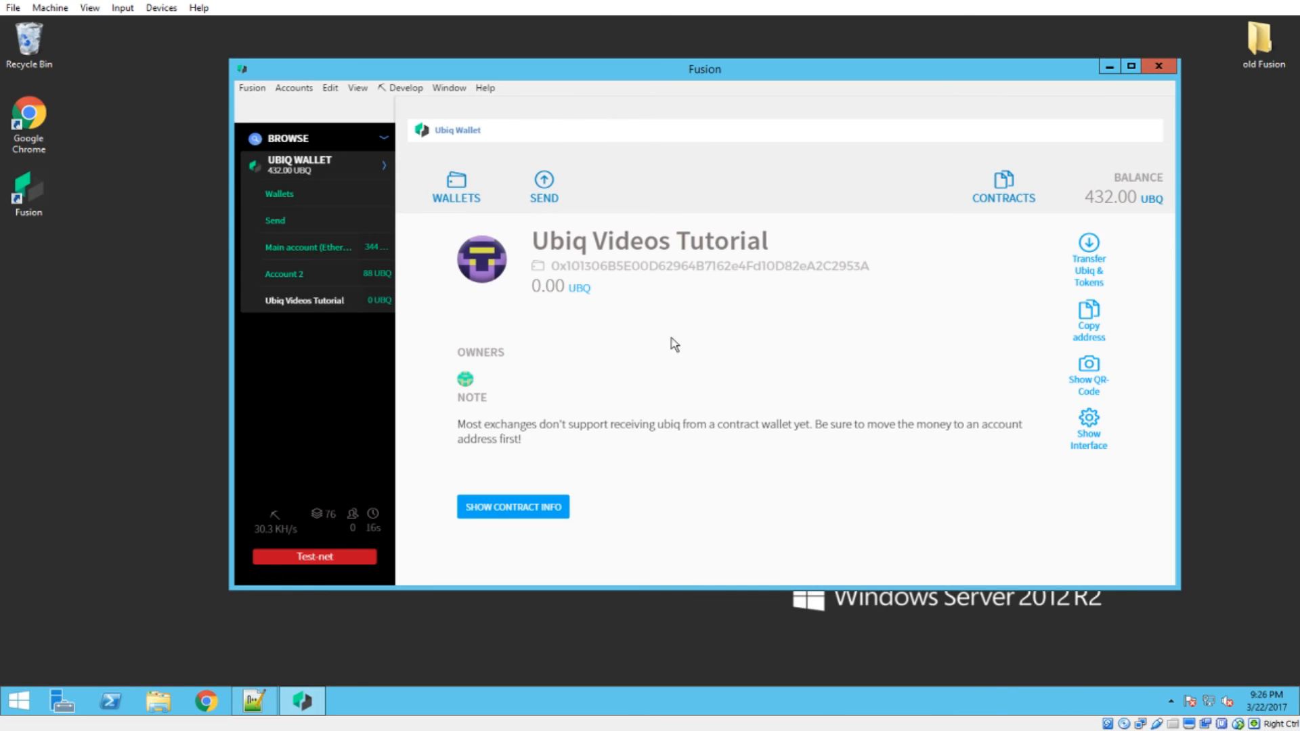
Review the saved wallet contract address in Notepad++ and the owner account of the Ubiq Videos Tutorial wallet
click(254, 701)
click(268, 249)
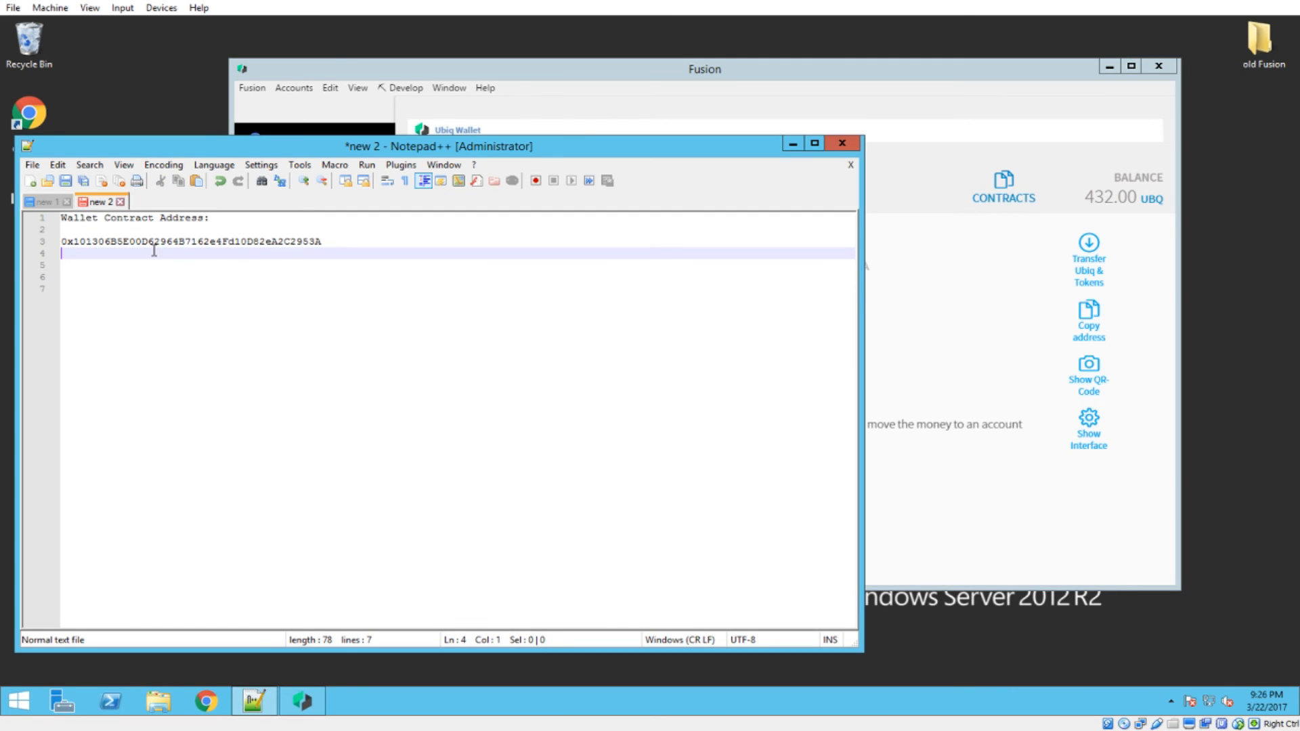
drag(322, 243, 61, 242)
click(793, 144)
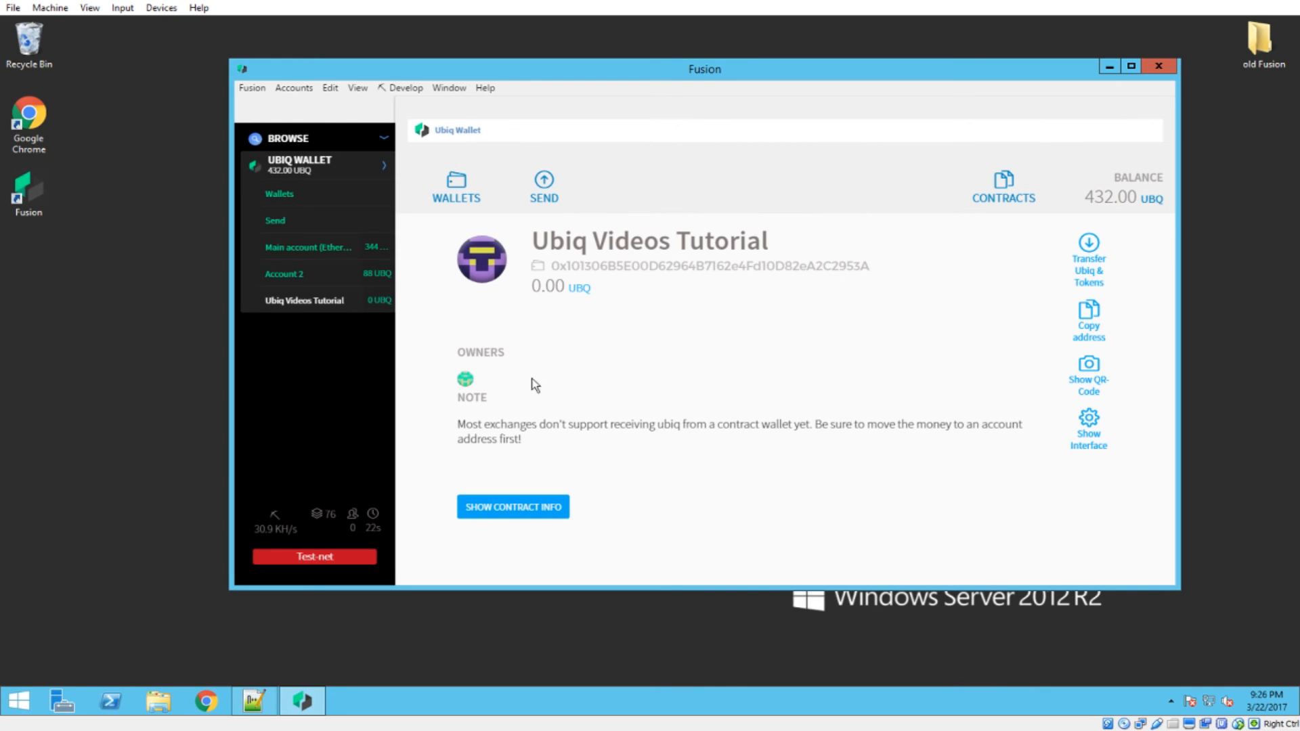
mouse_move(464, 382)
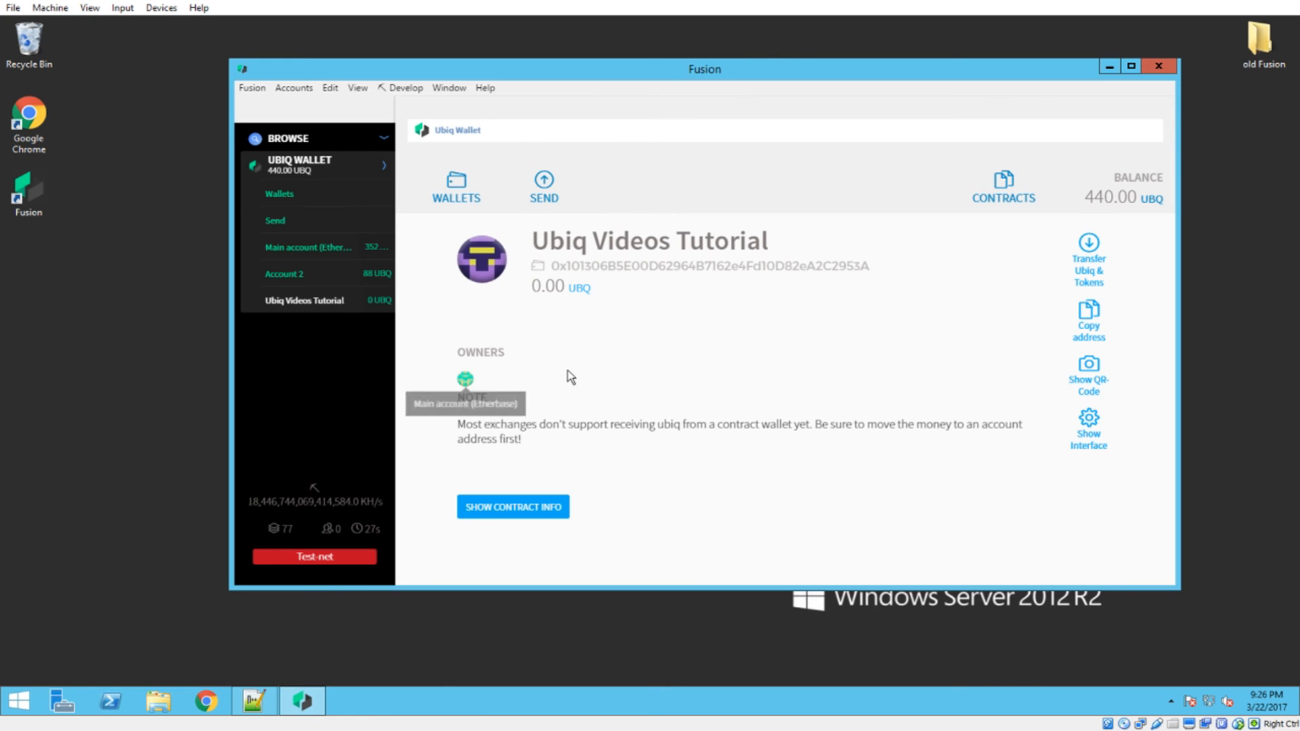
click(305, 250)
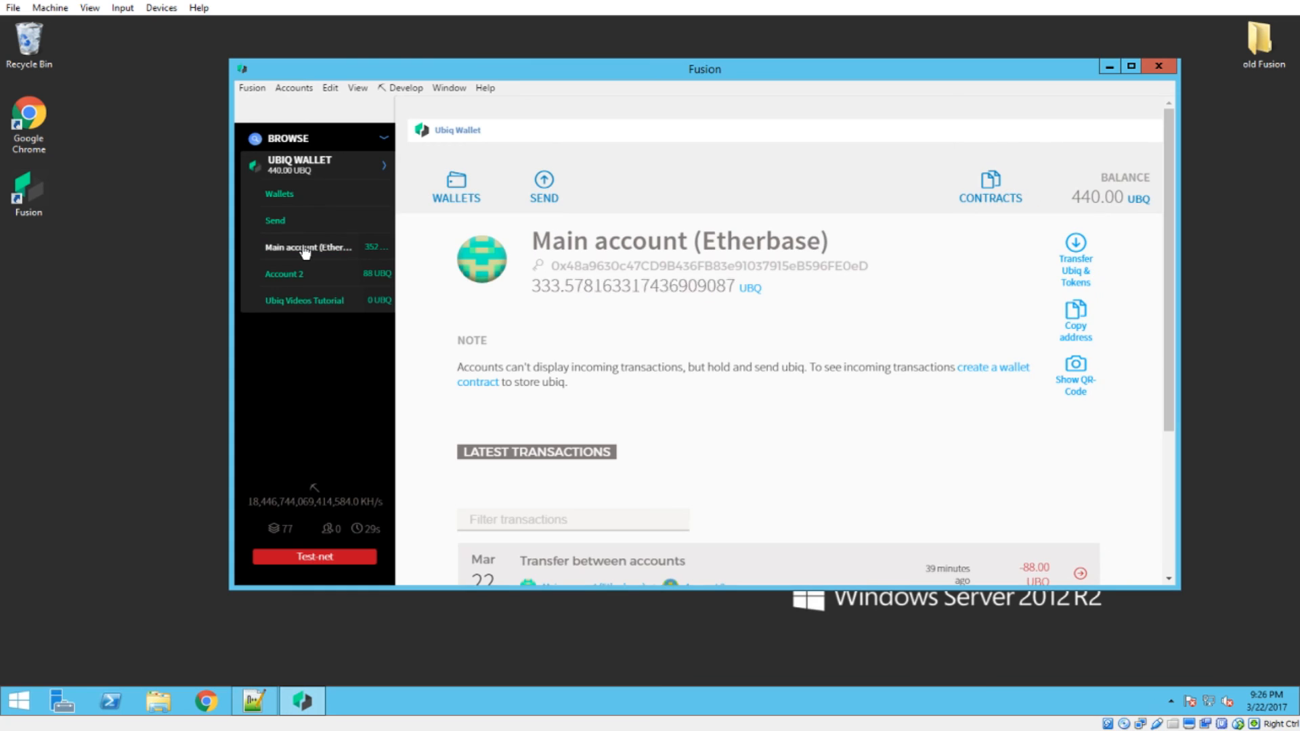
Copy the contract address of the Ubiq Videos Tutorial wallet and accept the test network warning
click(327, 300)
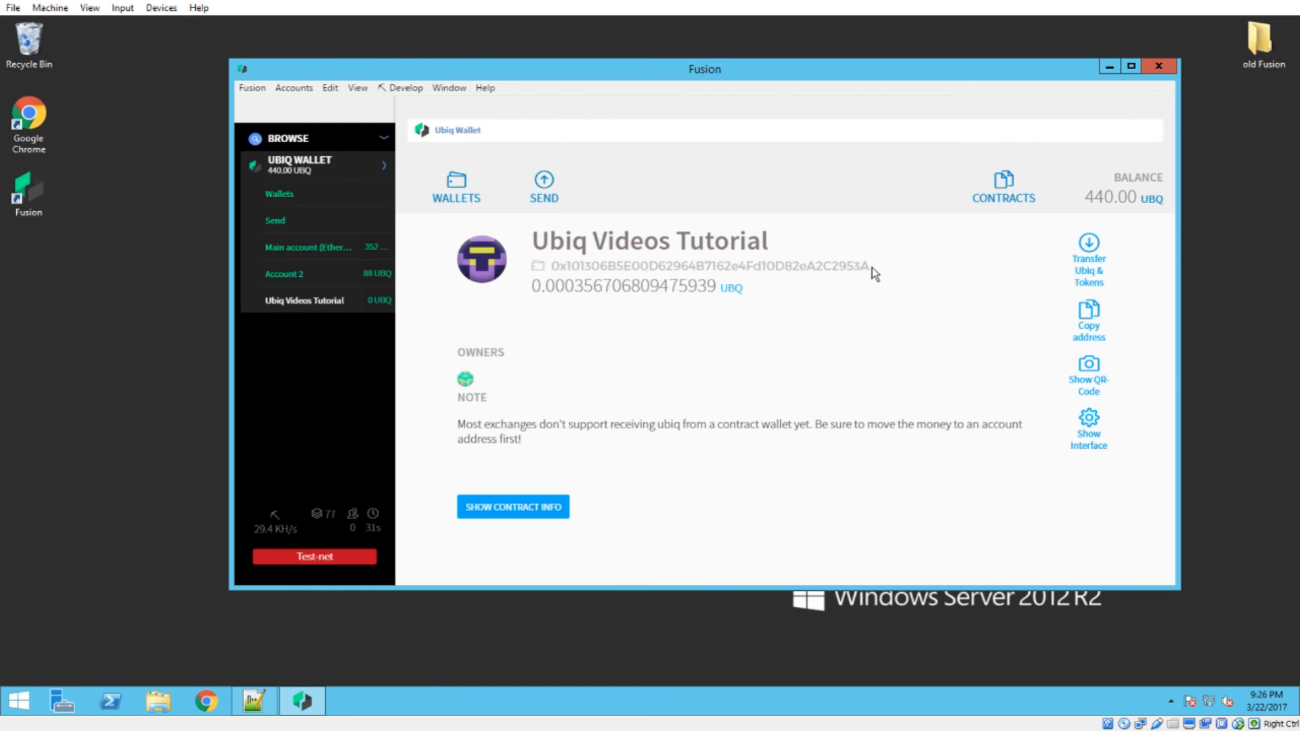
drag(872, 268, 552, 266)
key(ctrl+c)
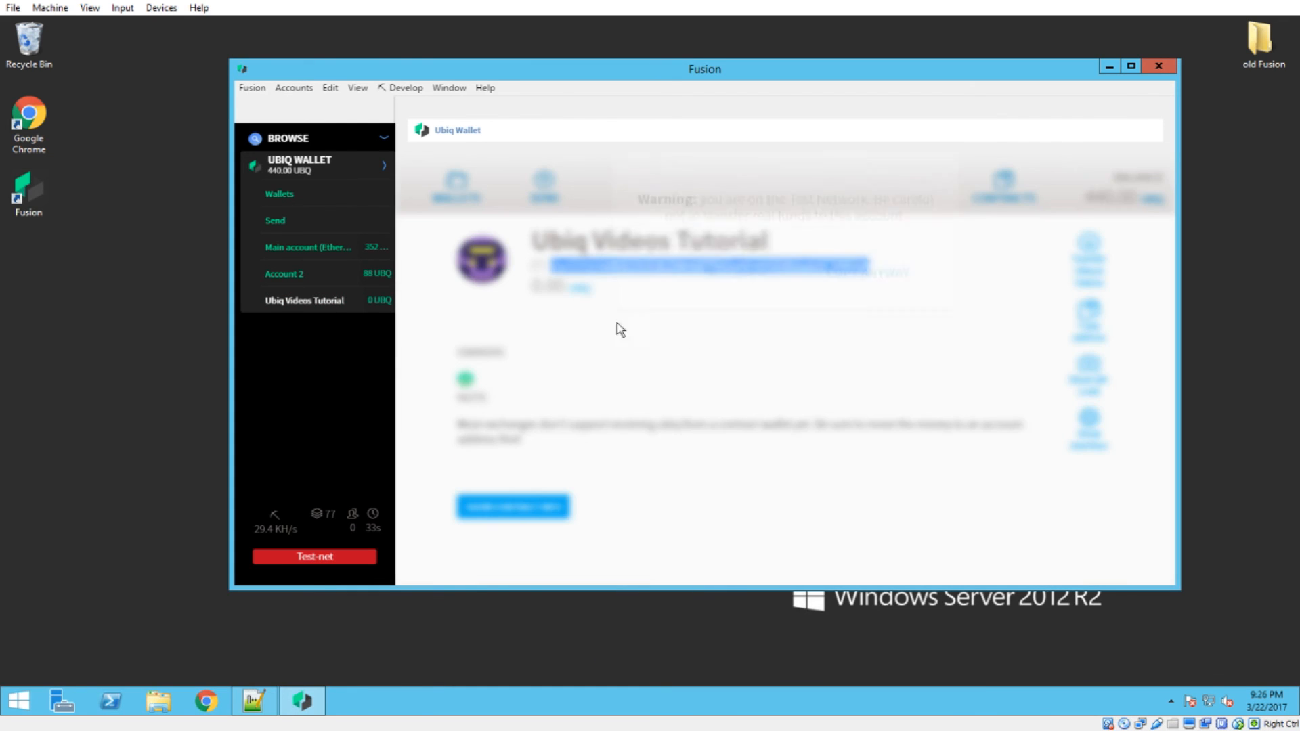
click(849, 306)
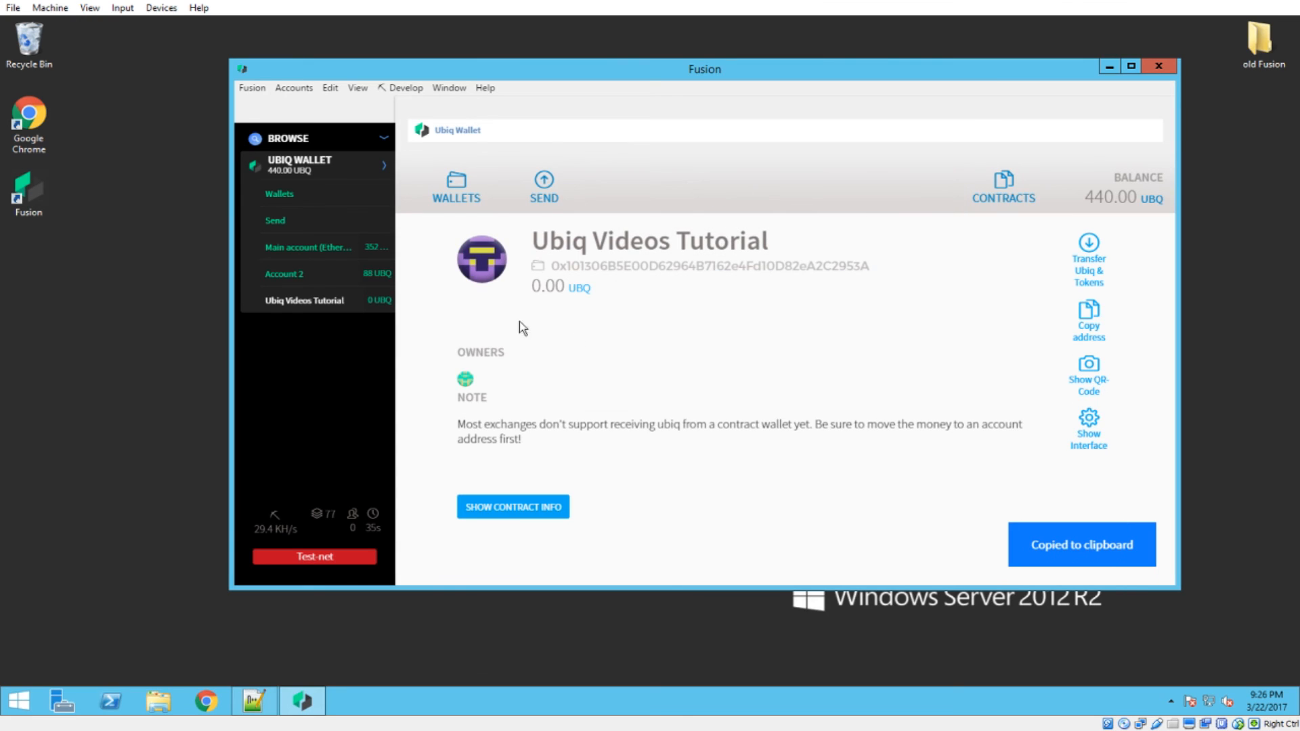
Prepare a transfer of 88 UBQ from Main account (Etherbase) to the copied Ubiq Videos Tutorial wallet address
click(334, 250)
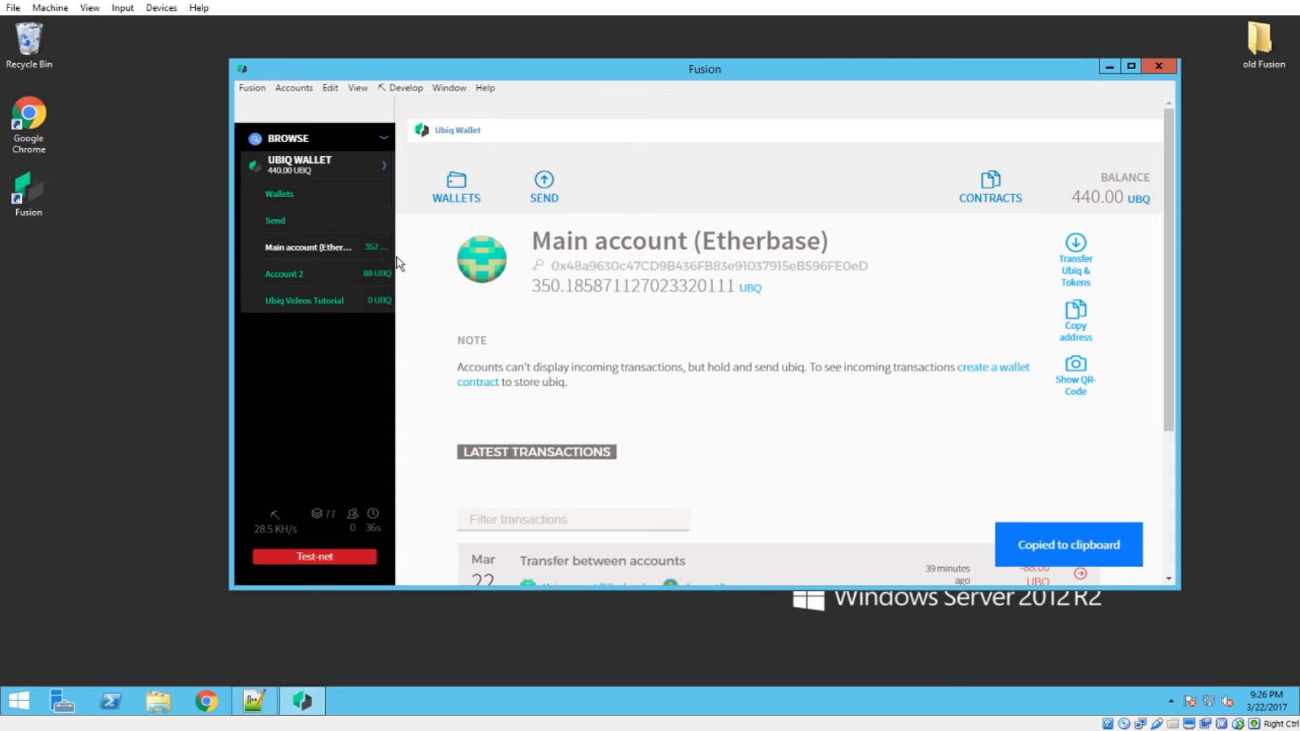
click(542, 191)
key(ctrl+v)
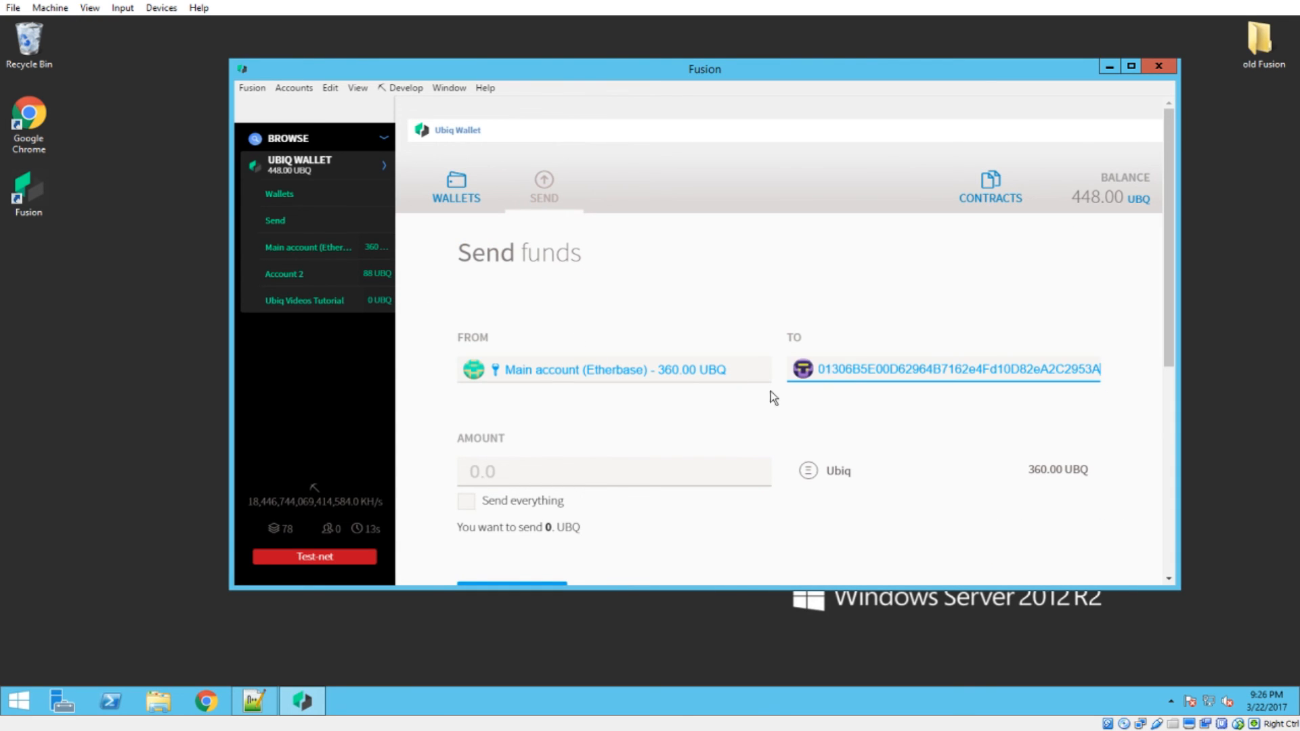
click(584, 474)
text(88)
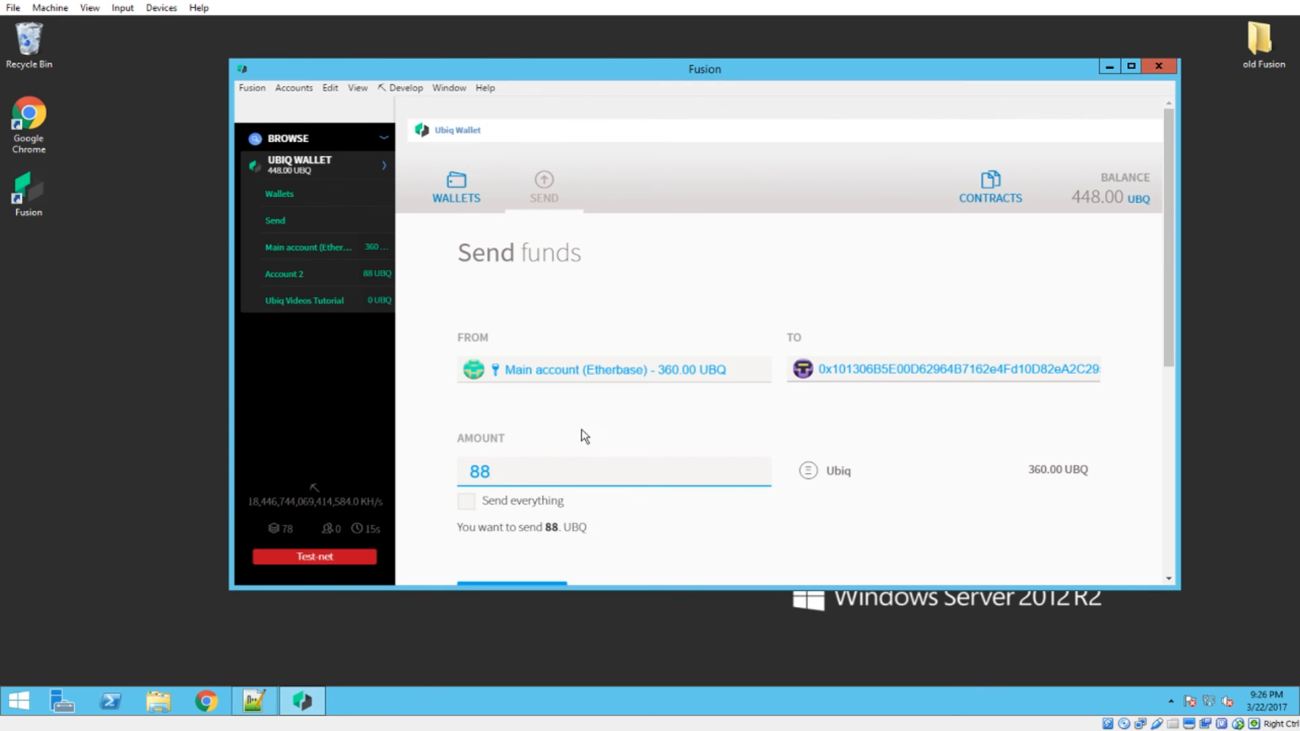
Submit the 88 UBQ transfer and authorize the transaction with the account password
scroll(583, 444, down, 6)
click(516, 564)
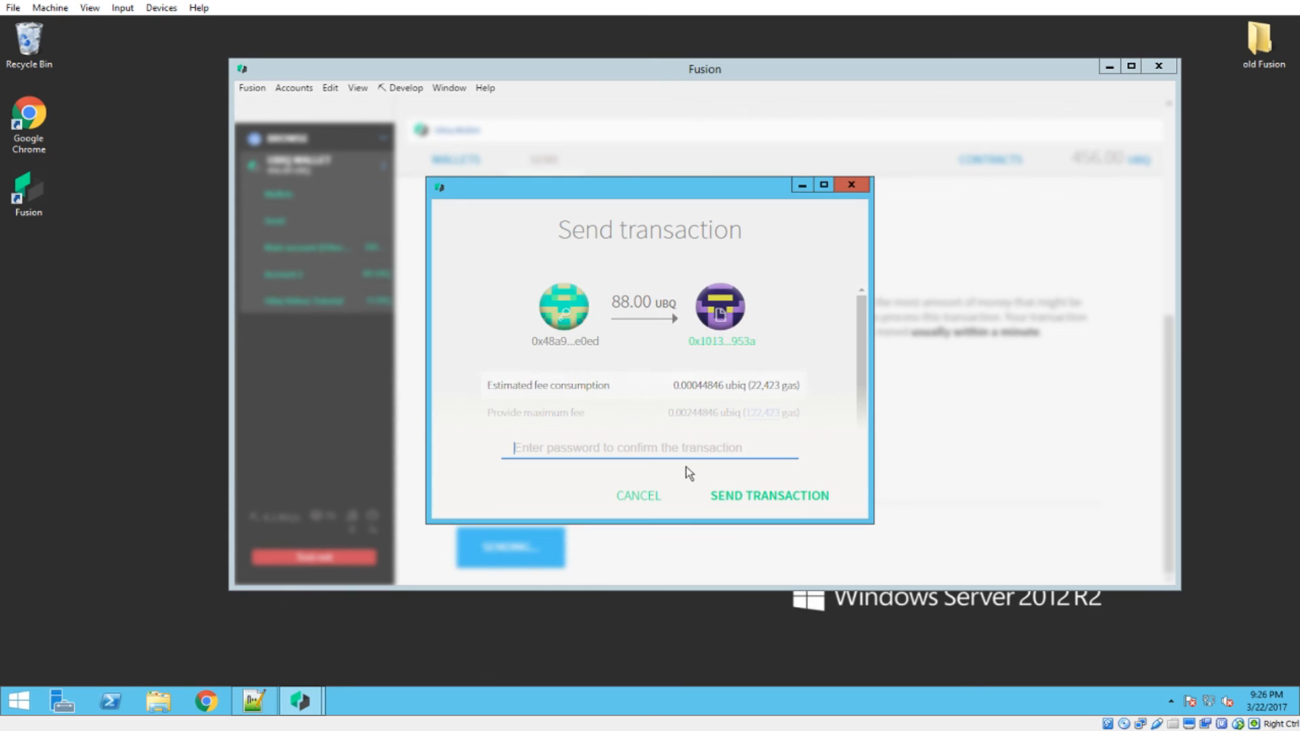
click(645, 448)
text(********)
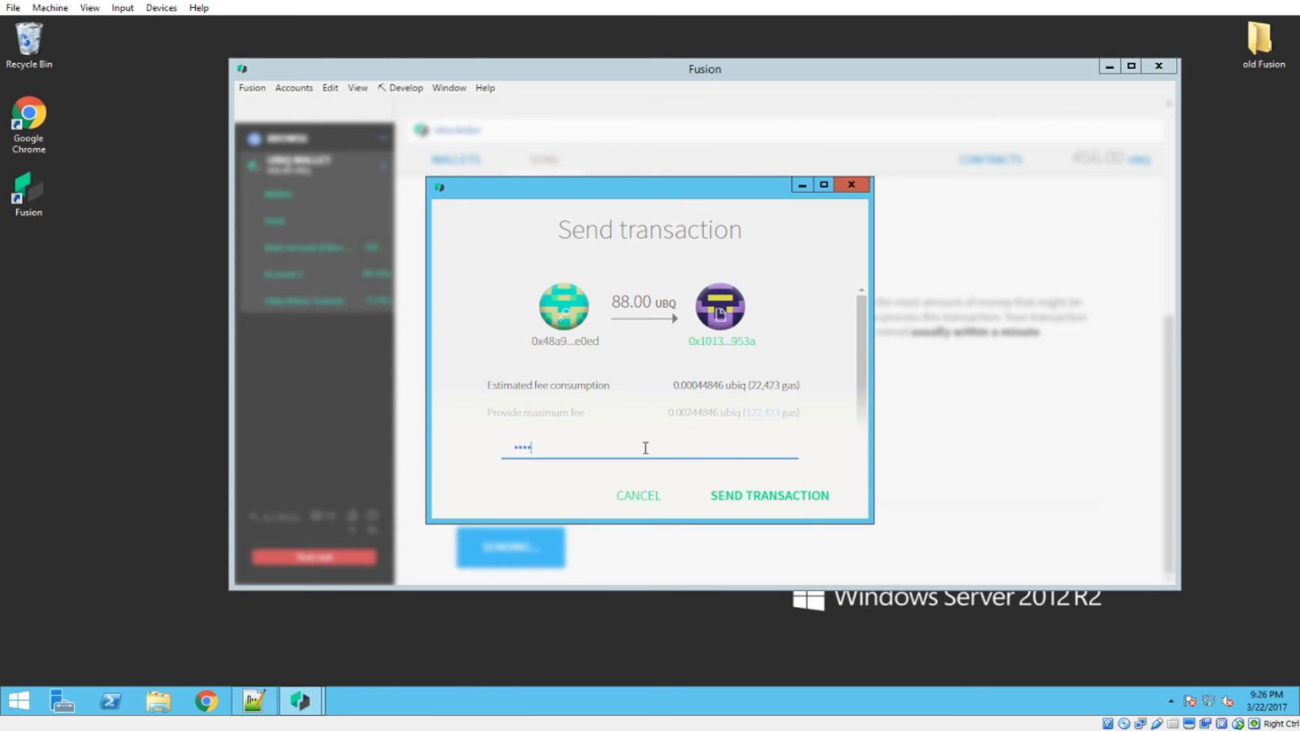
click(782, 497)
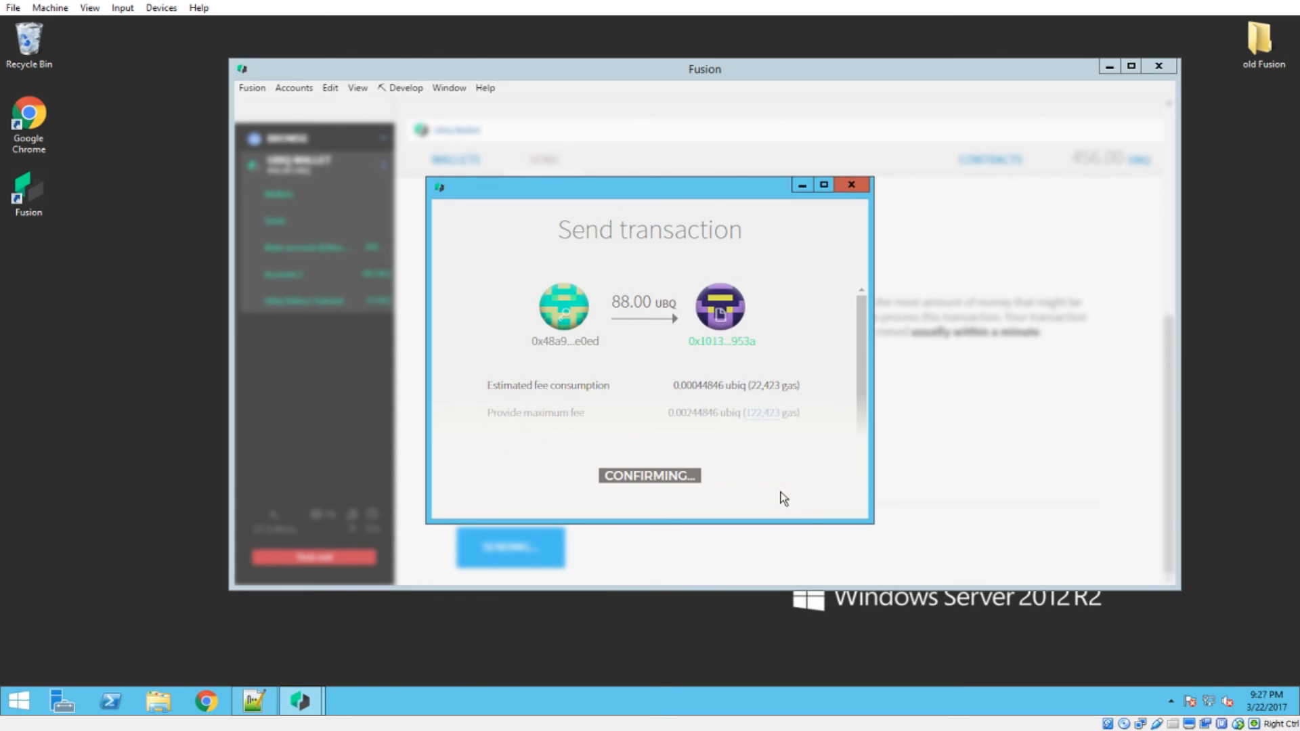